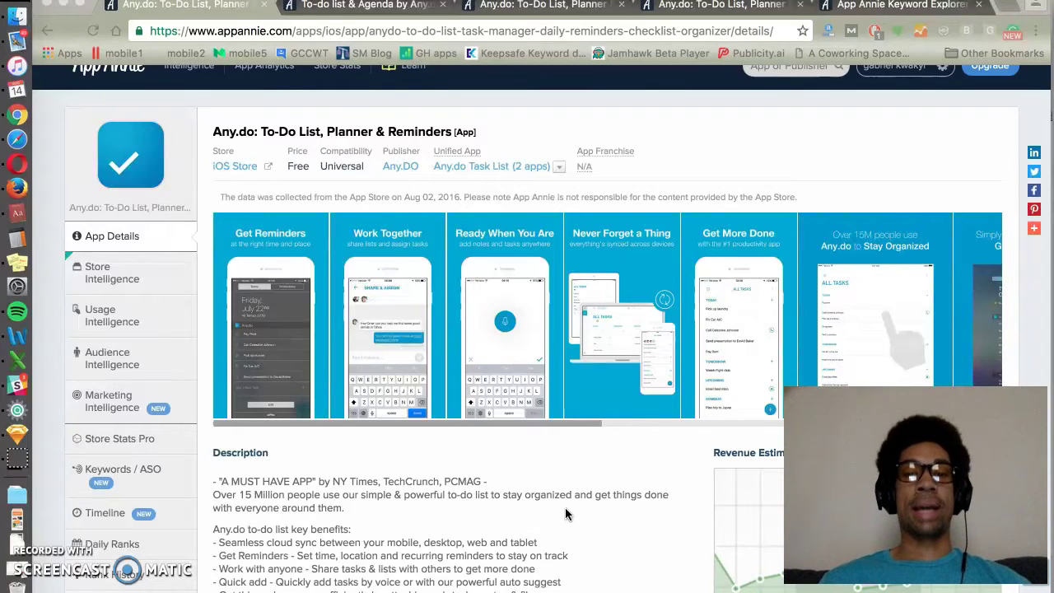
Switch to the Rank History for the Google Play To-do list & Agenda by Any.do app.
scroll(578, 512, up, 1)
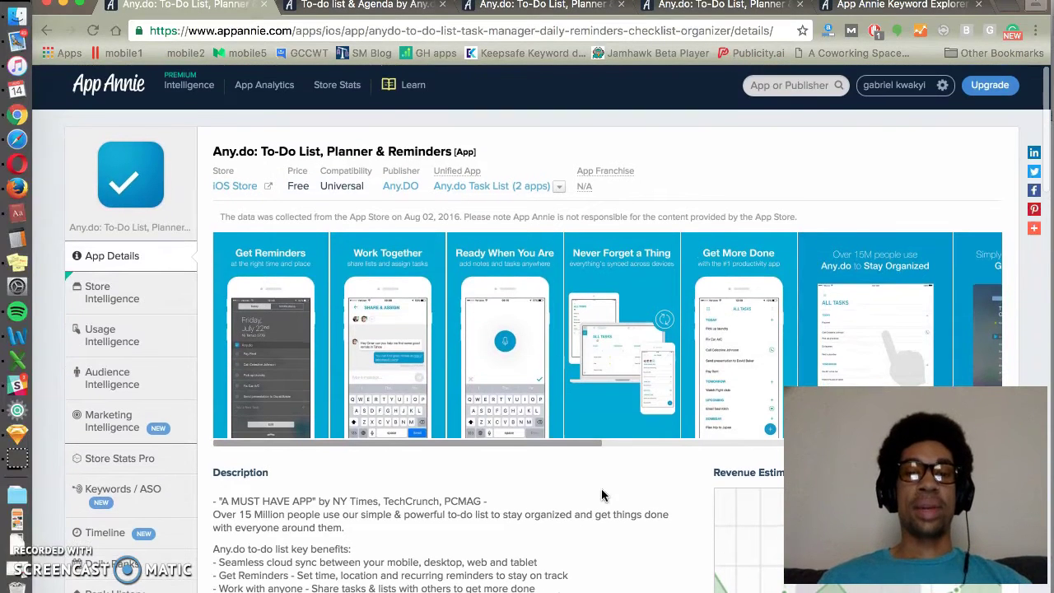
scroll(597, 474, down, 1)
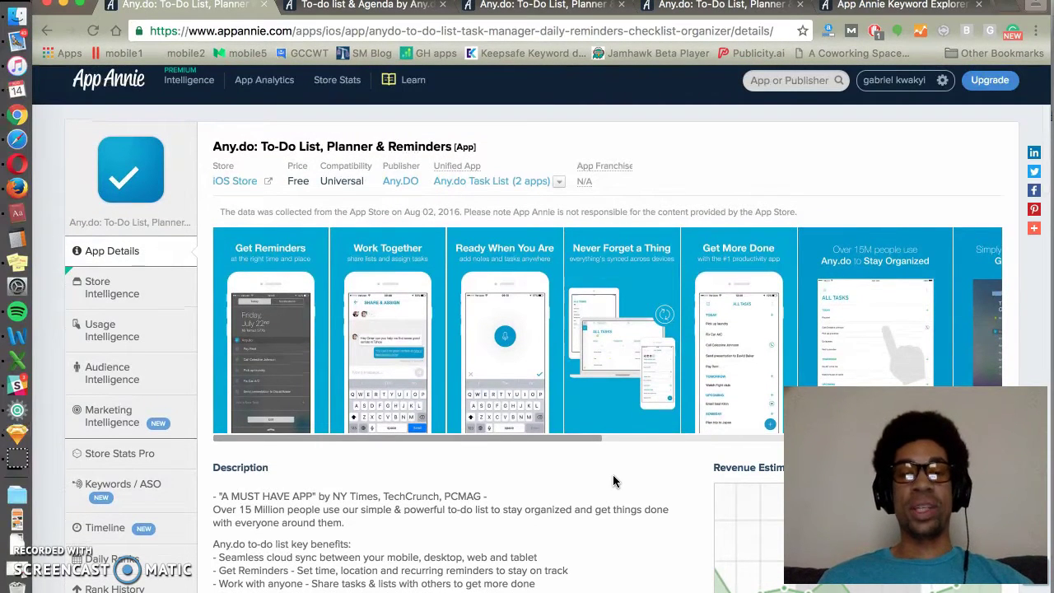
scroll(612, 481, down, 1)
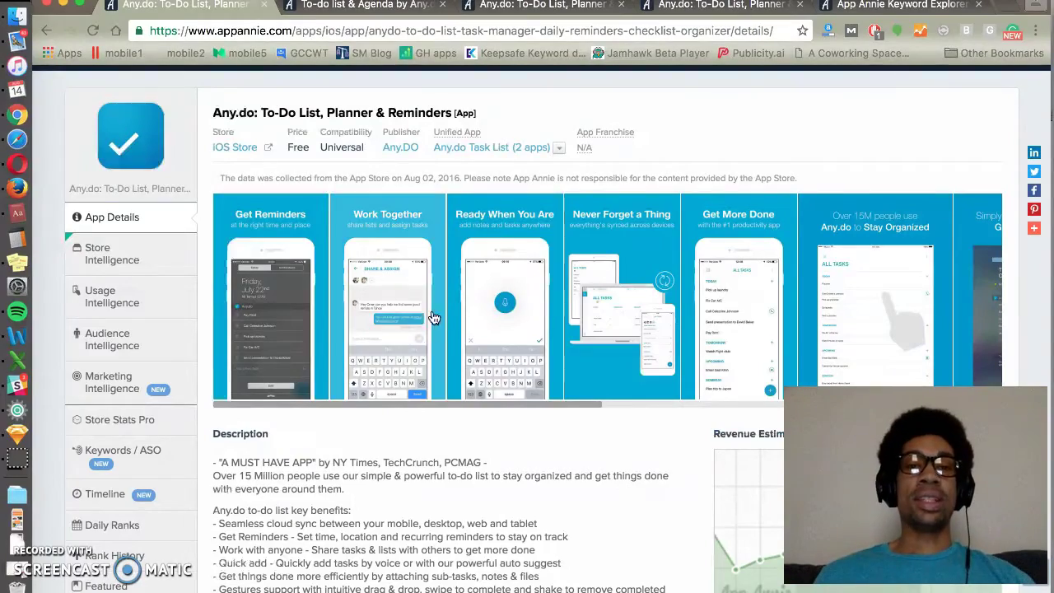
scroll(462, 478, down, 10)
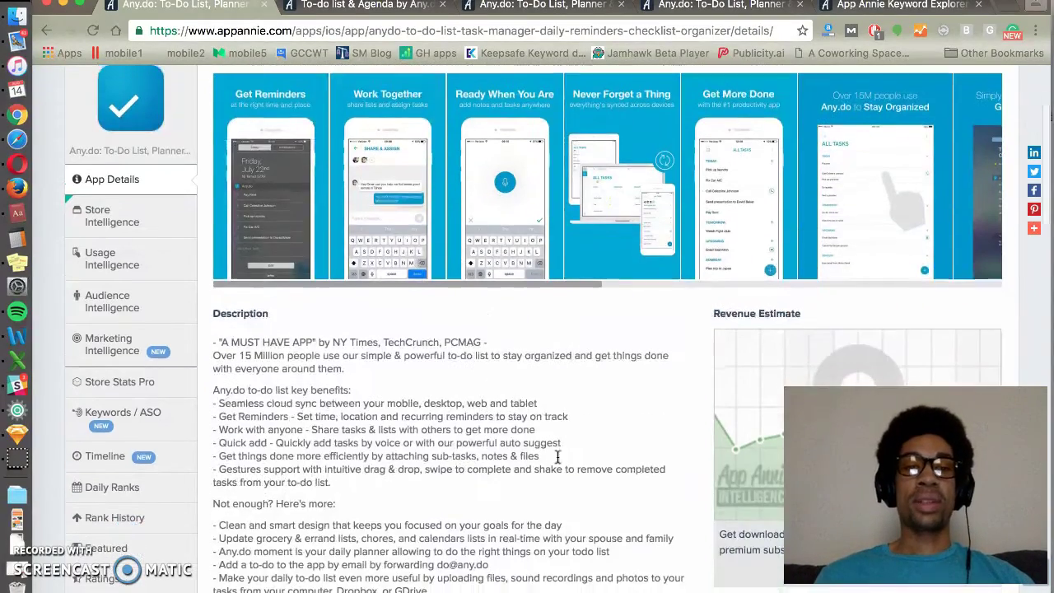
scroll(632, 426, down, 2)
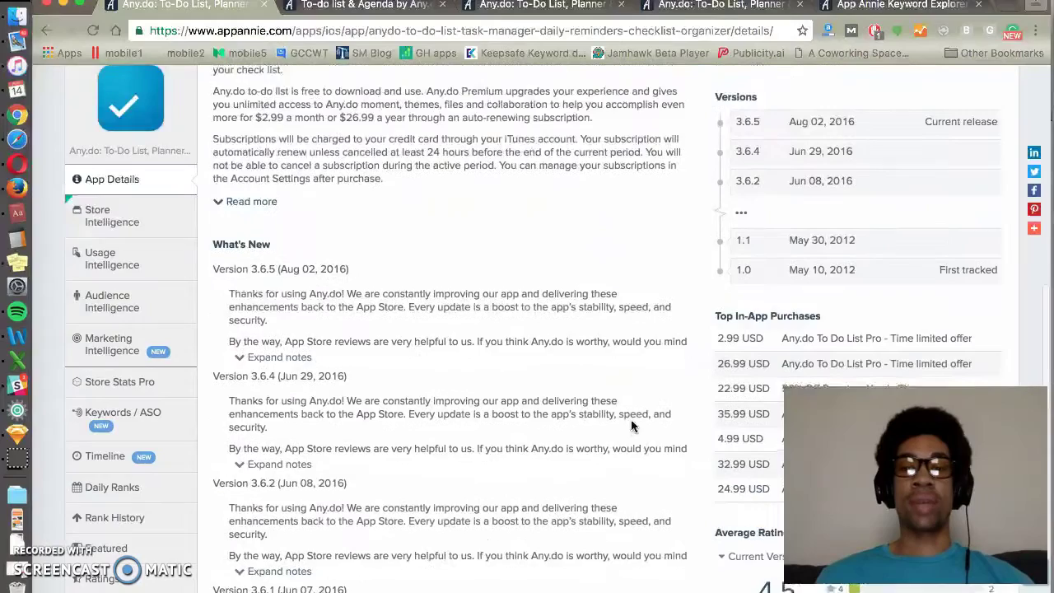
scroll(581, 394, up, 12)
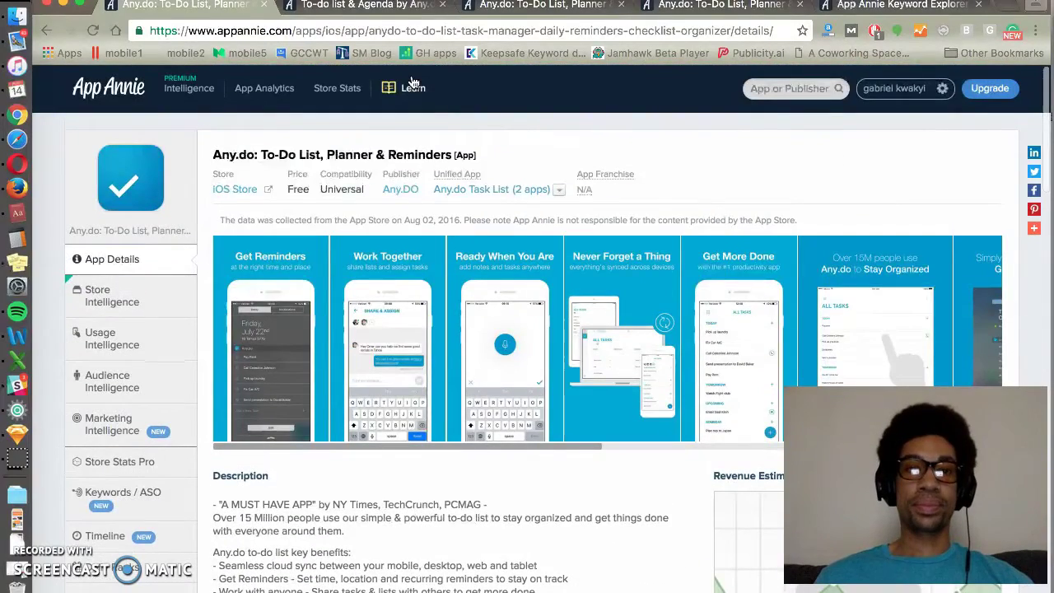
click(366, 7)
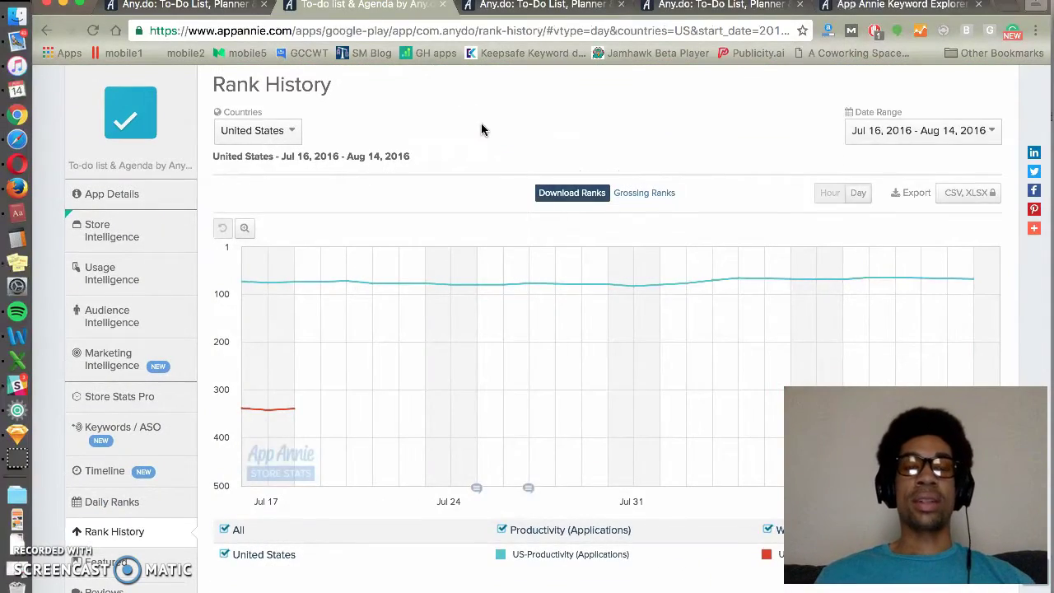
scroll(467, 174, up, 2)
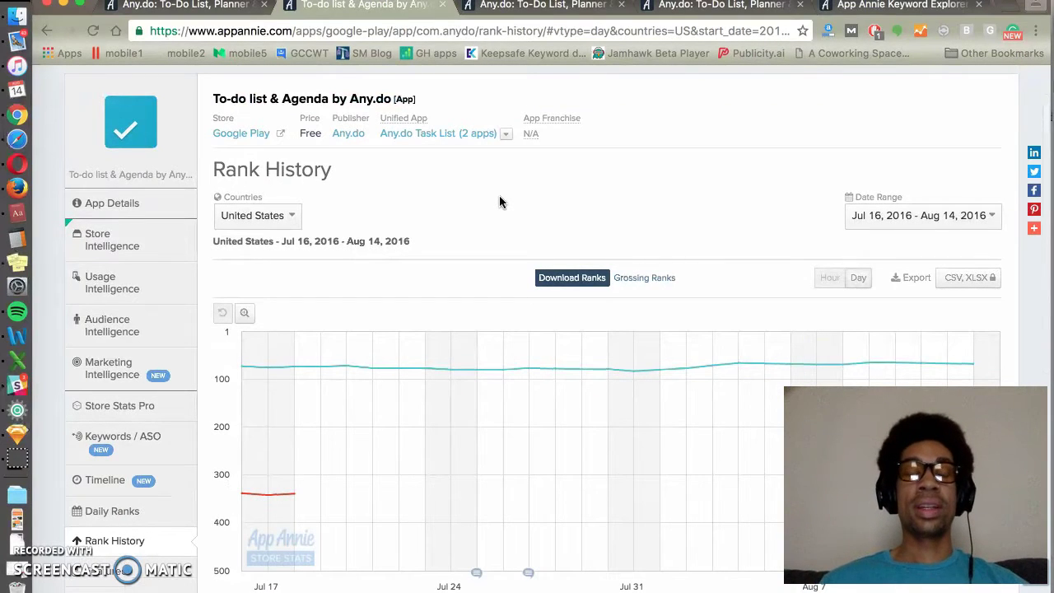
scroll(430, 213, up, 1)
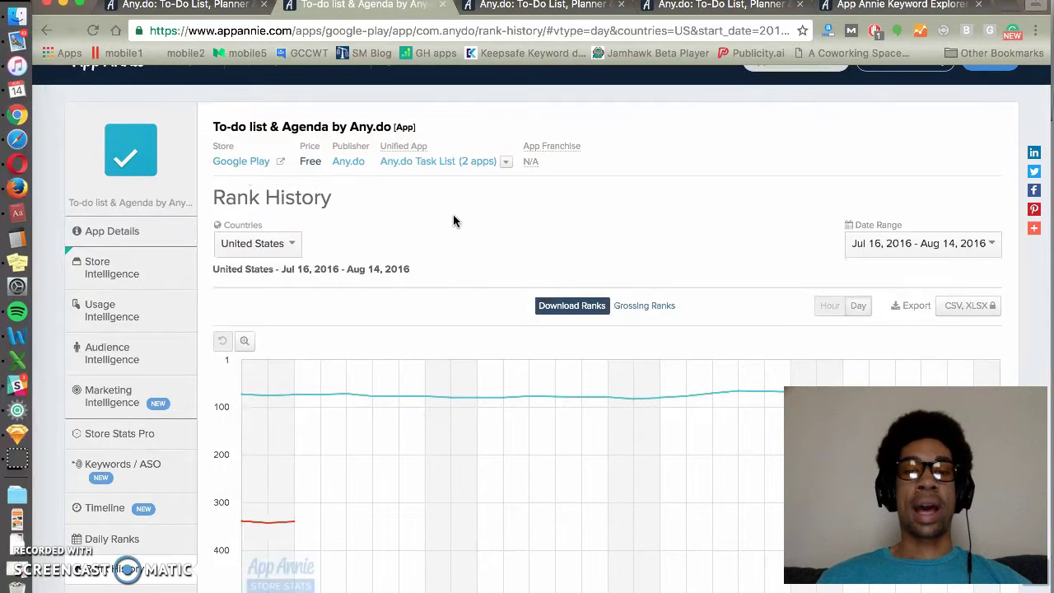
scroll(551, 252, down, 3)
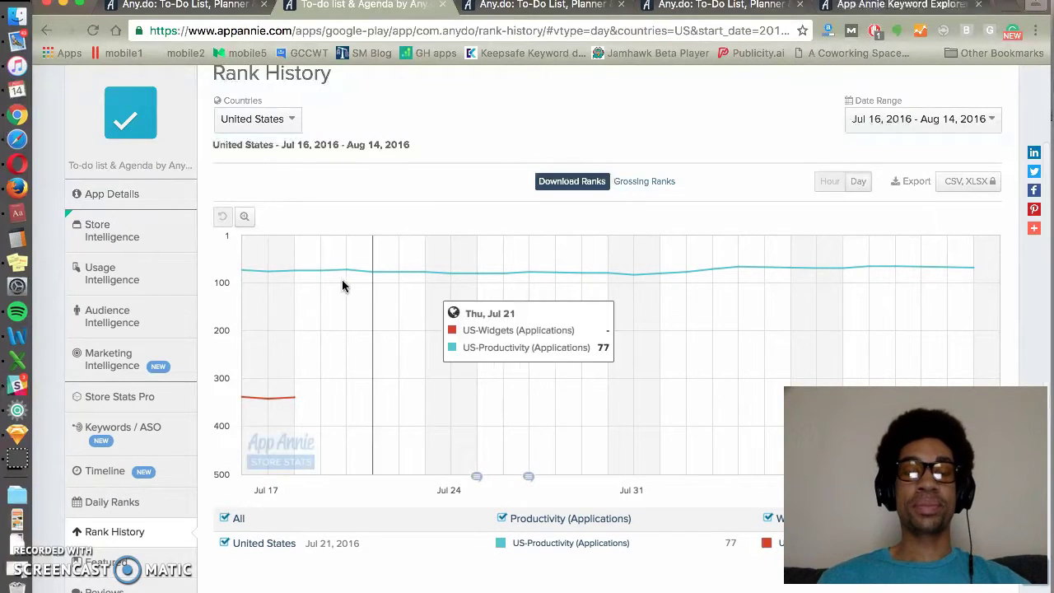
scroll(379, 280, up, 2)
Set the rank chart's date range to Last 365 Days, then to All Time.
click(895, 225)
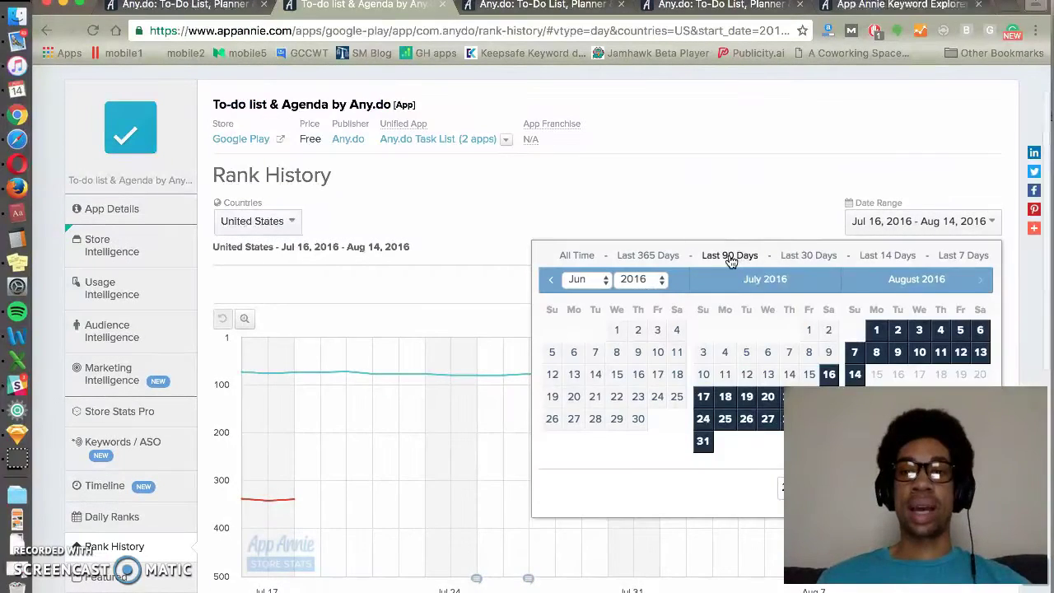
click(648, 255)
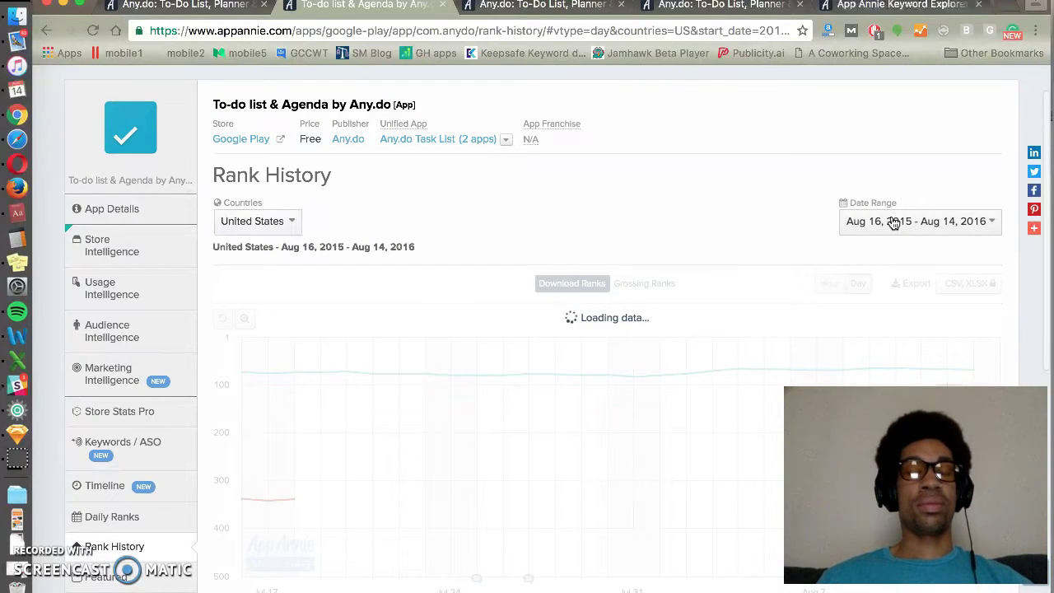
click(894, 224)
click(576, 255)
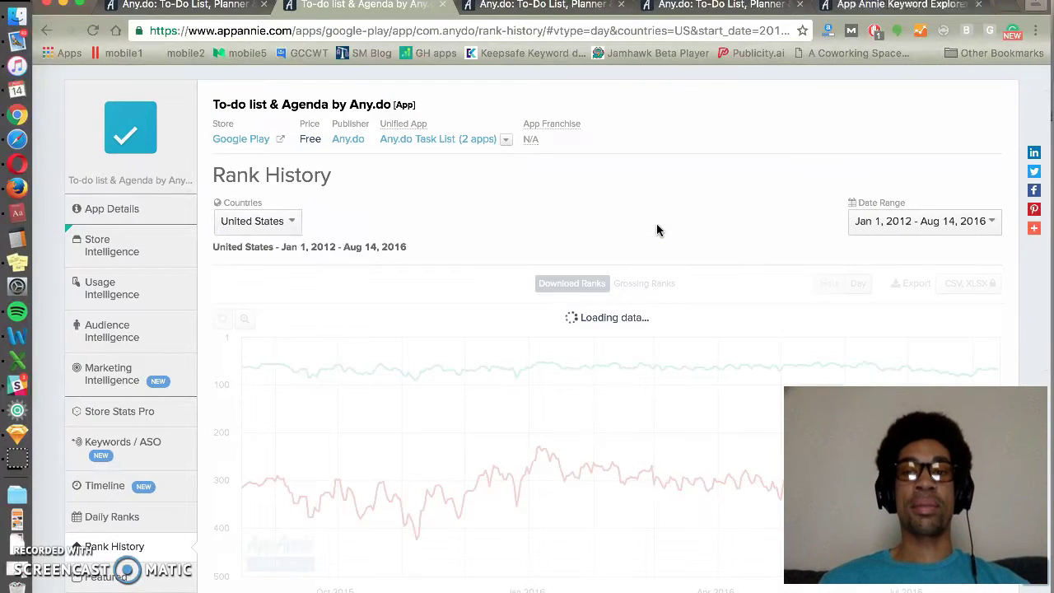
scroll(688, 216, up, 2)
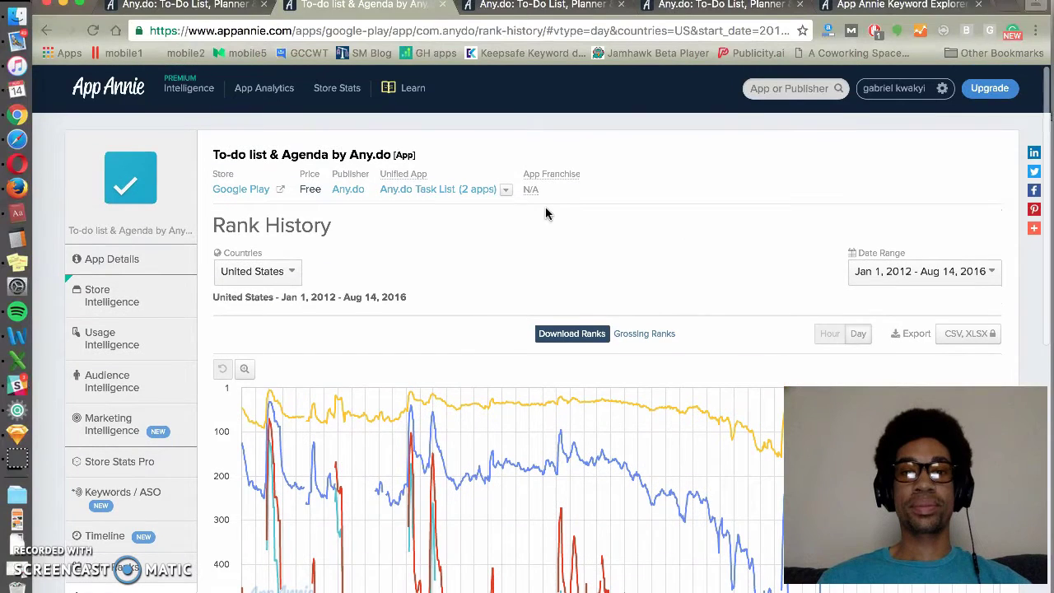
Switch the unified app's rank history to the iOS Any.do: To-Do List, Planner & Reminders app.
click(508, 191)
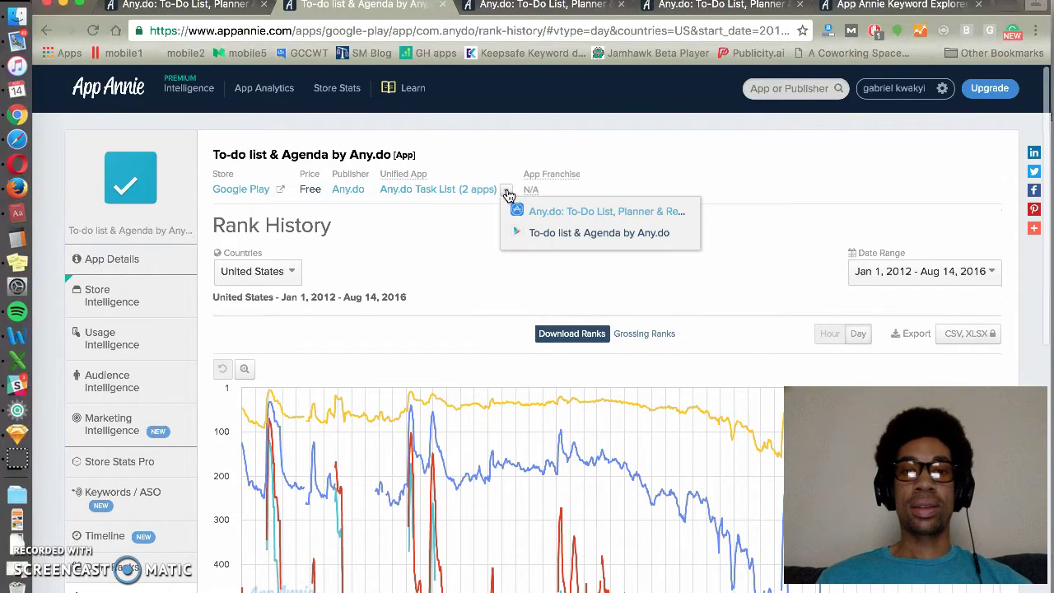
click(536, 212)
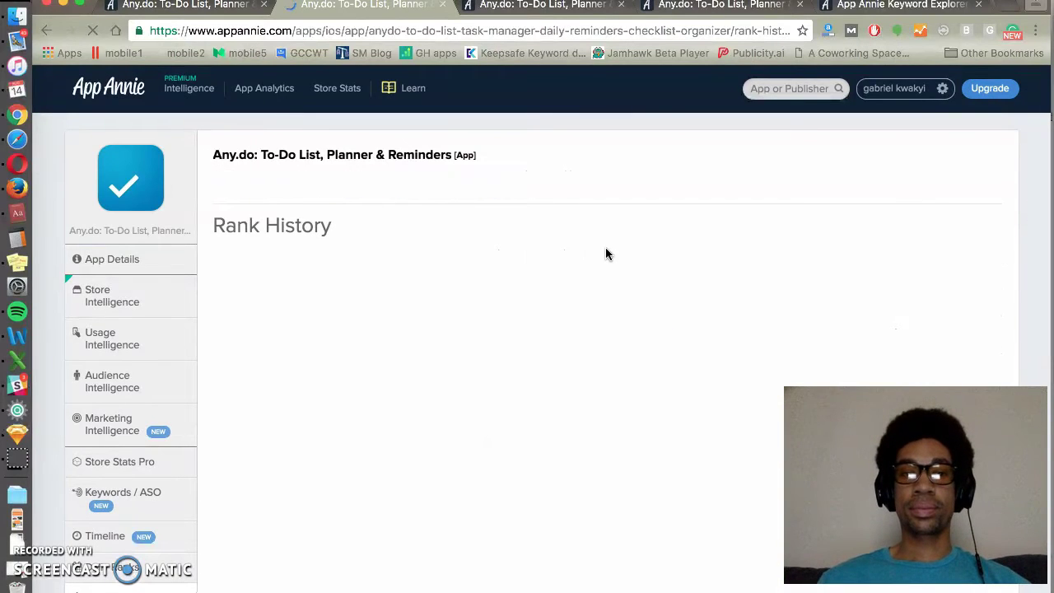
scroll(605, 254, down, 1)
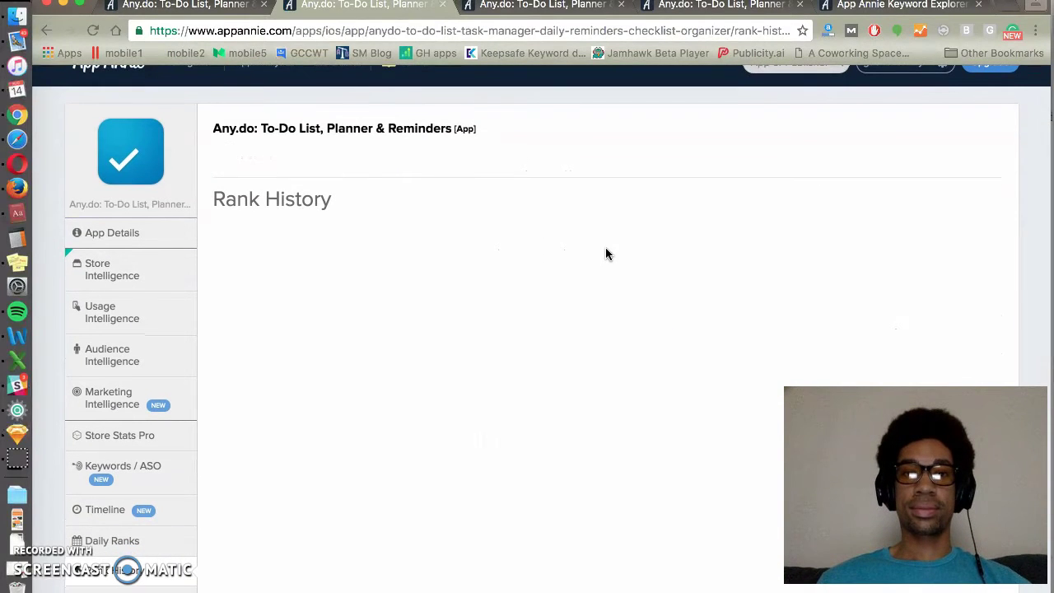
scroll(687, 234, down, 1)
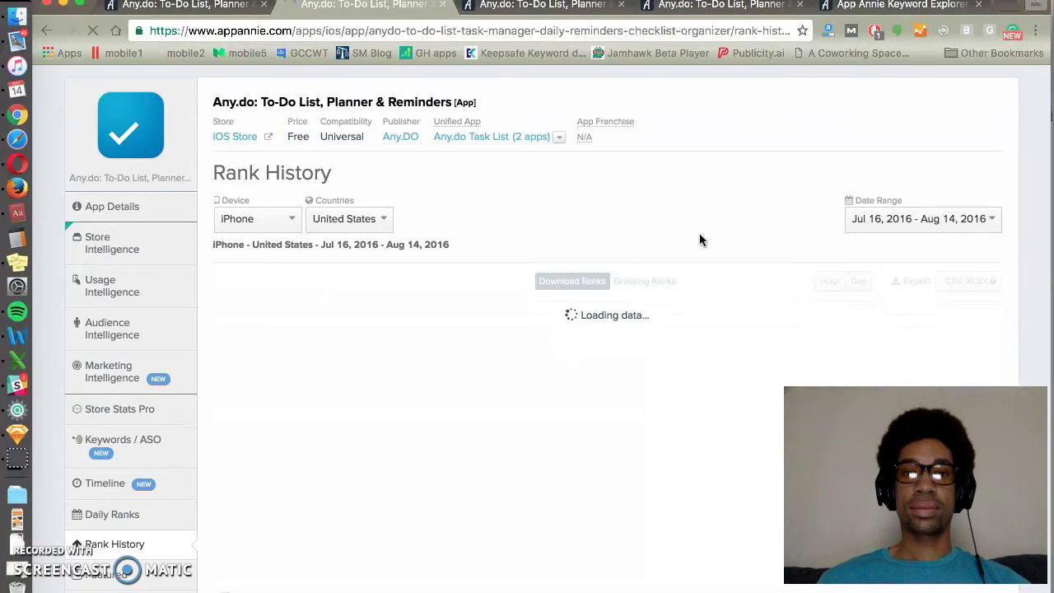
Limit the iPhone rank chart to the Last 90 Days (May 17 – Aug 14, 2016).
click(870, 224)
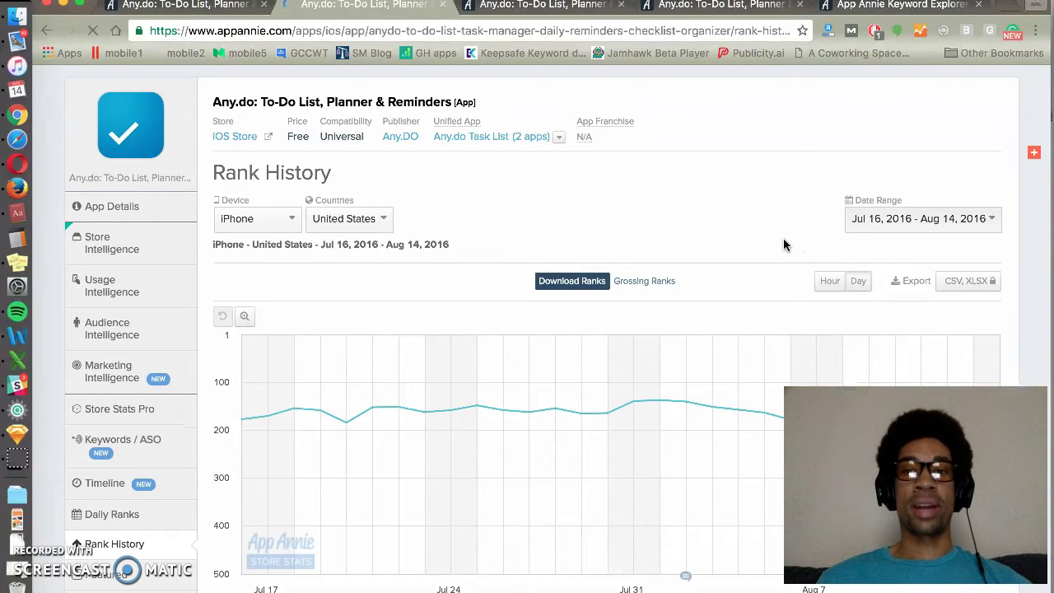
click(730, 253)
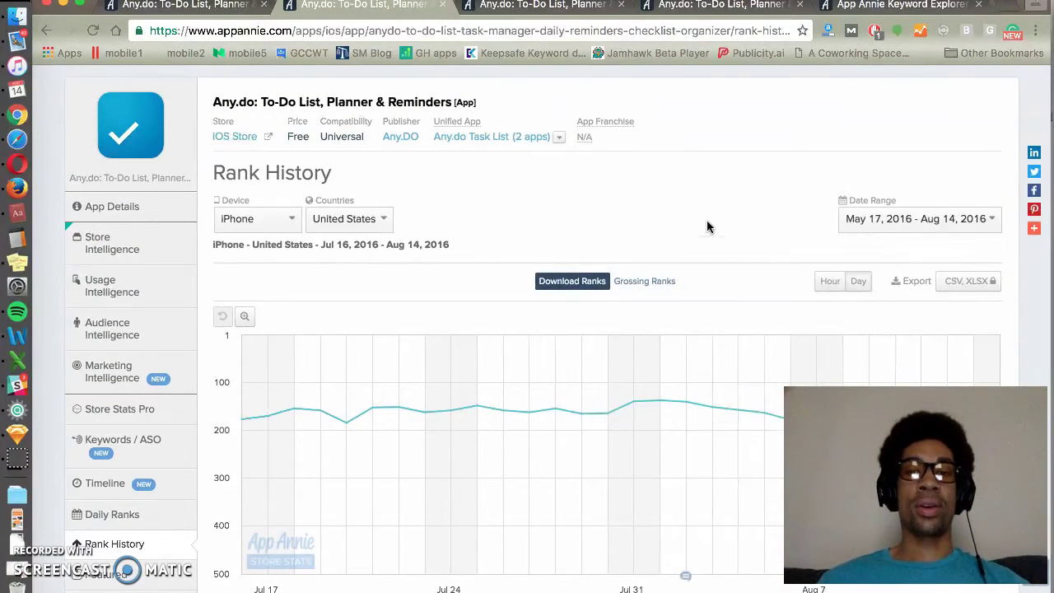
scroll(687, 188, down, 2)
scroll(682, 183, up, 1)
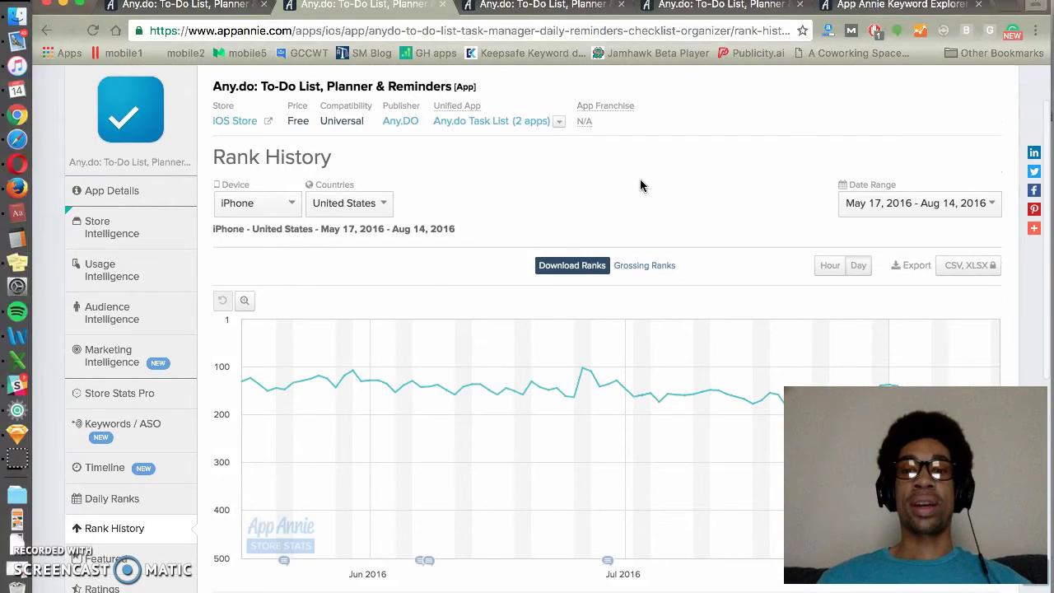
scroll(640, 183, down, 2)
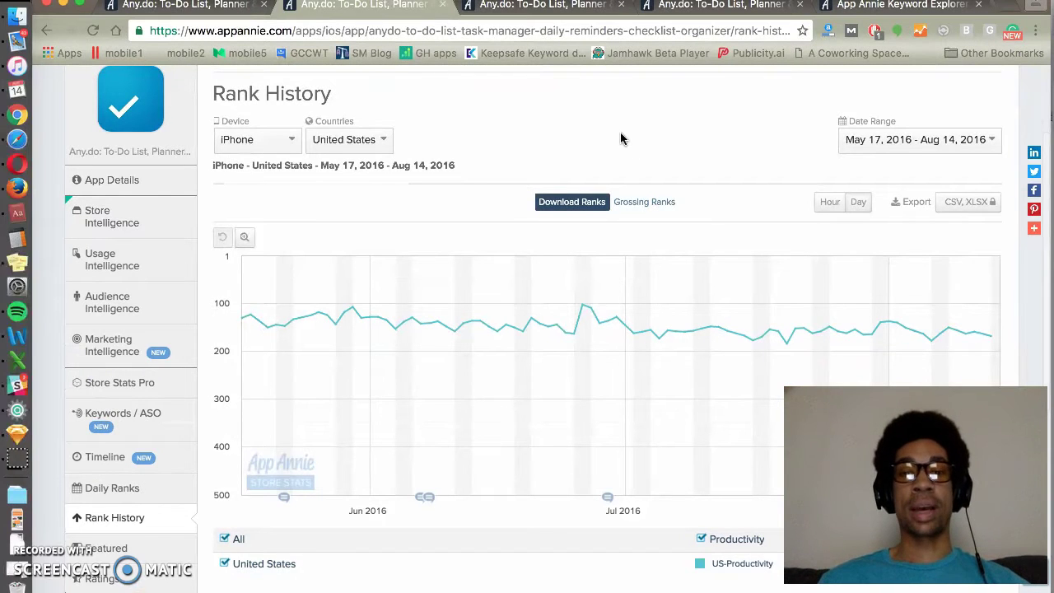
scroll(658, 190, up, 3)
Open the iOS Any.do Keywords / ASO report, dismissing the new keyword field unused.
click(501, 16)
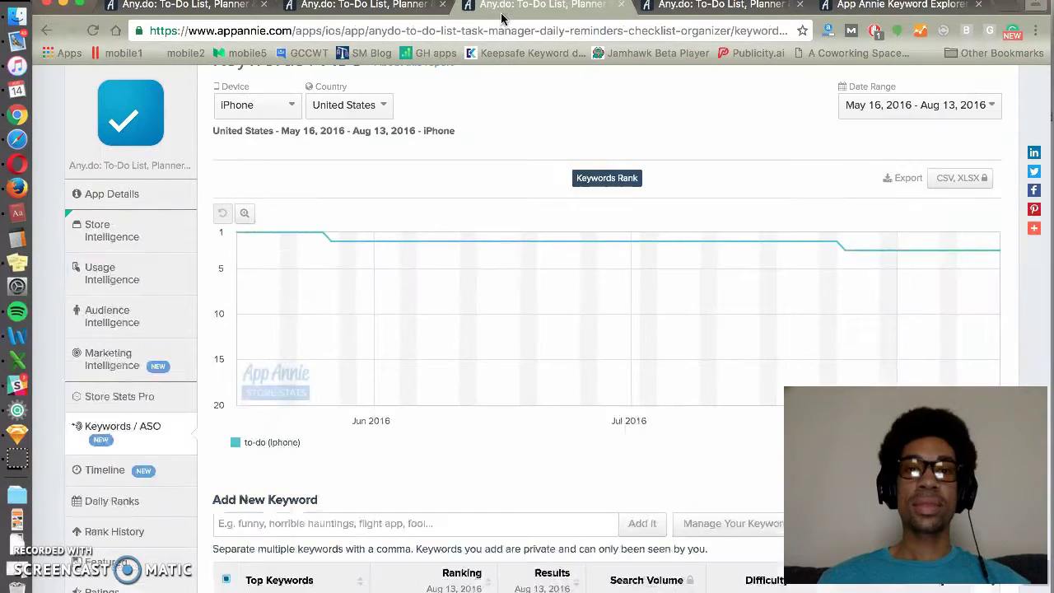
scroll(506, 186, up, 2)
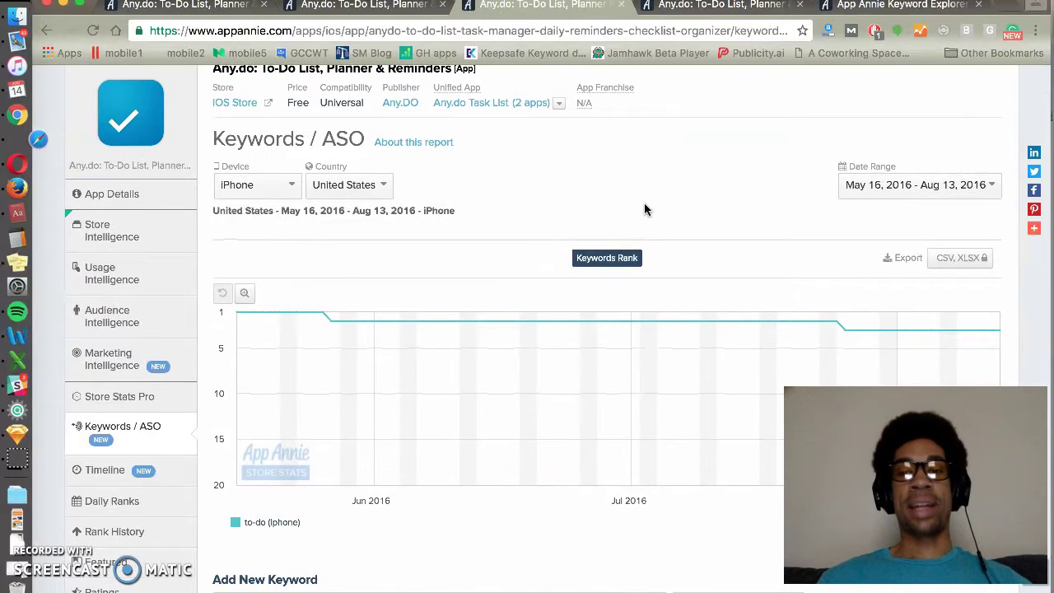
scroll(689, 252, down, 4)
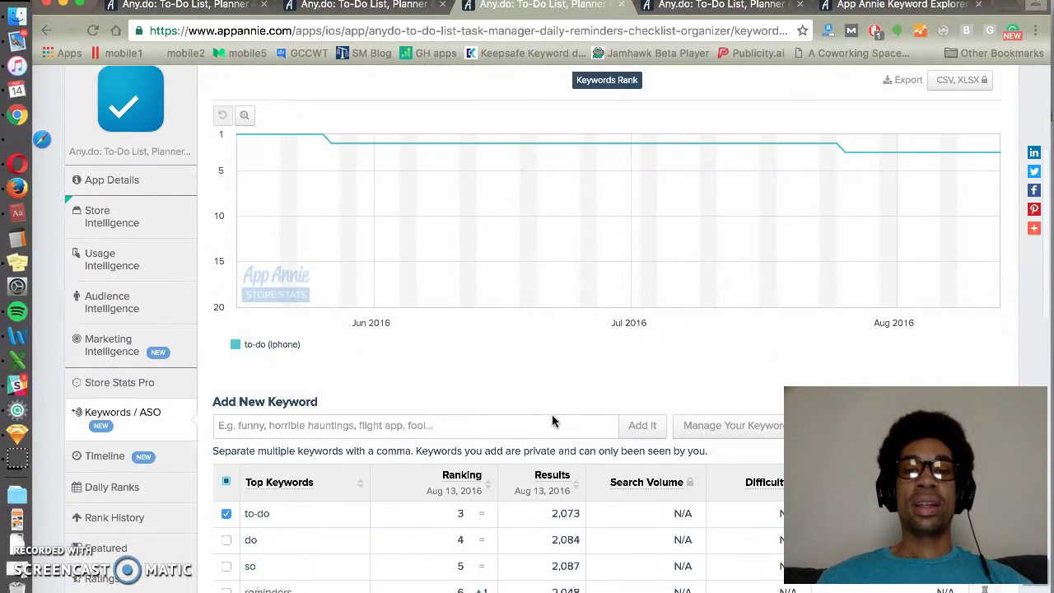
scroll(553, 421, down, 4)
click(411, 260)
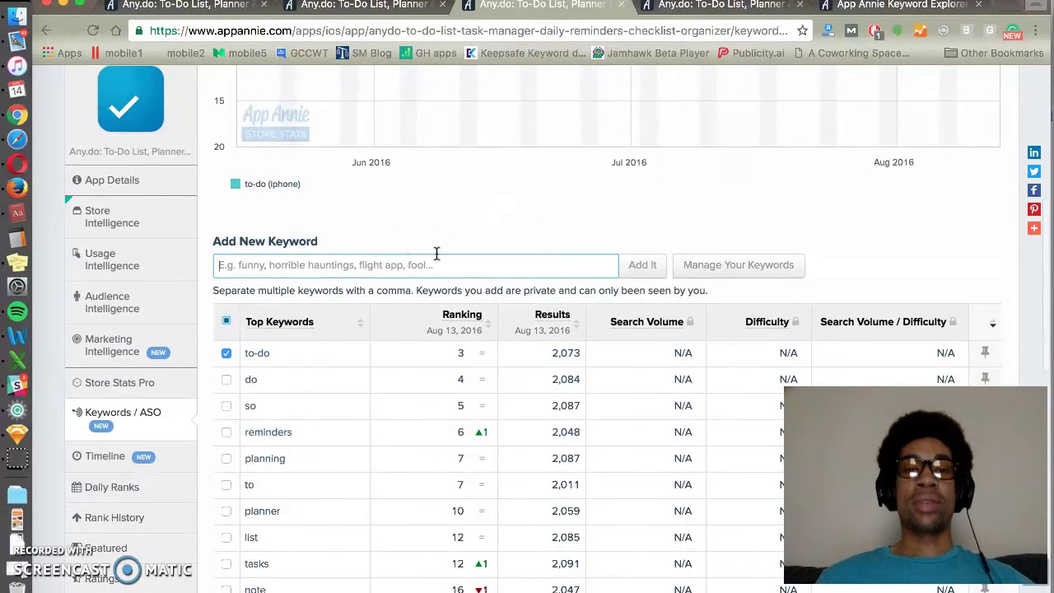
click(436, 216)
scroll(565, 174, up, 7)
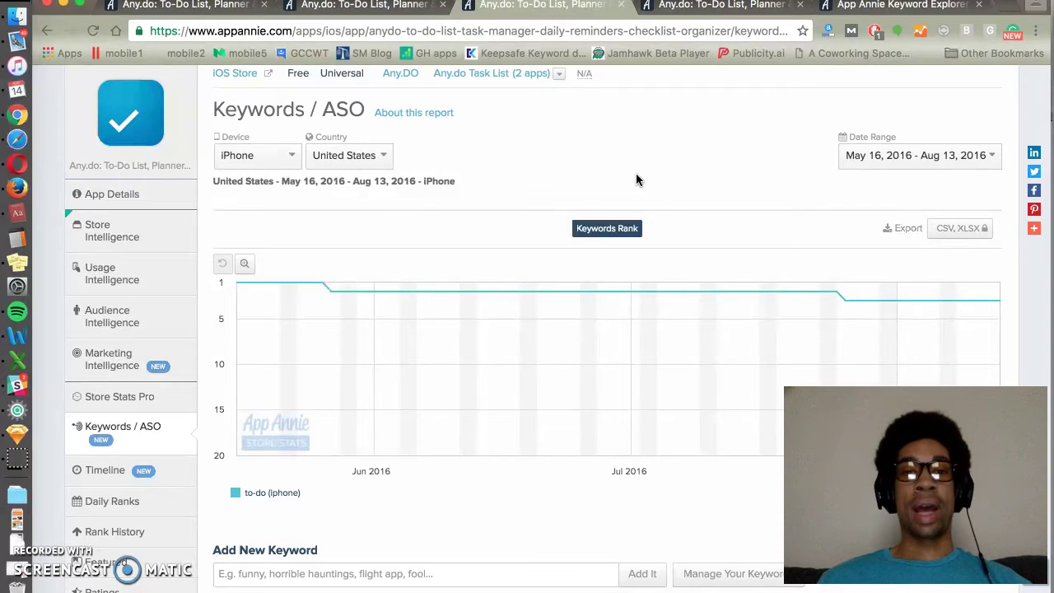
Read values off the keyword rank chart and check the report's date range options.
mouse_move(272, 296)
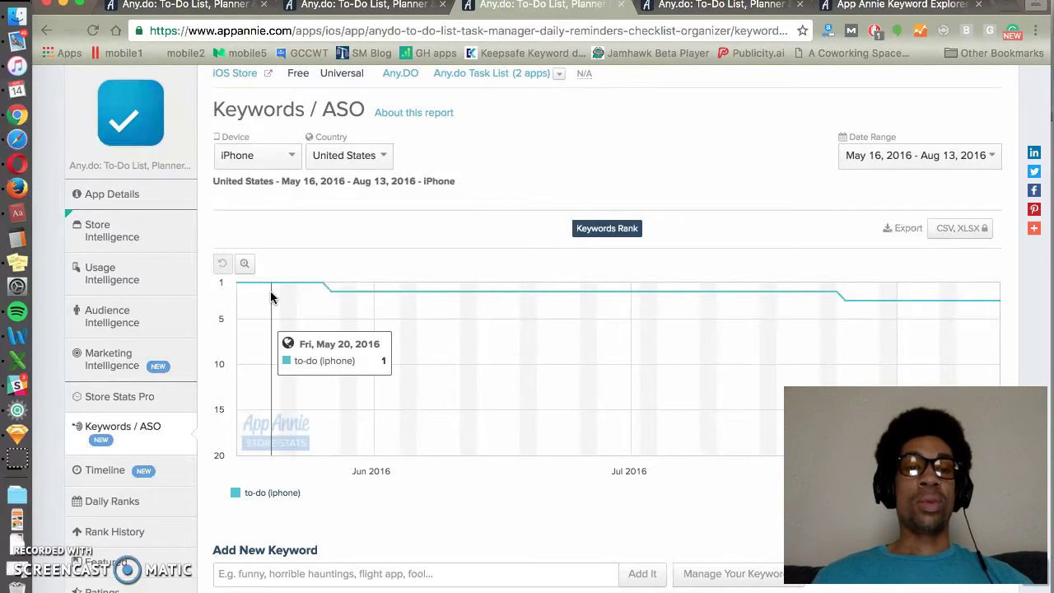
scroll(275, 296, up, 1)
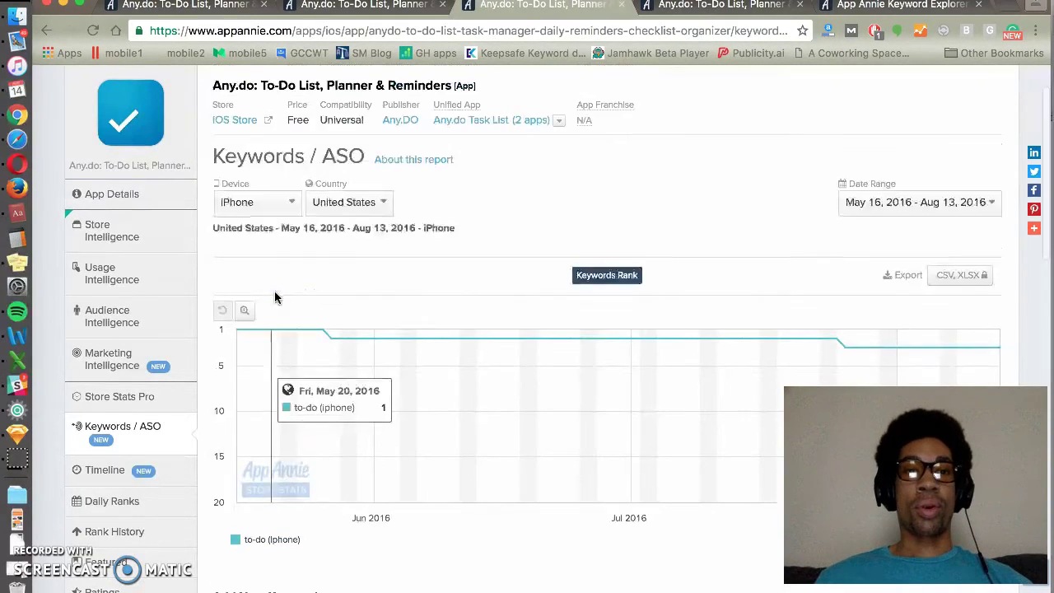
mouse_move(299, 348)
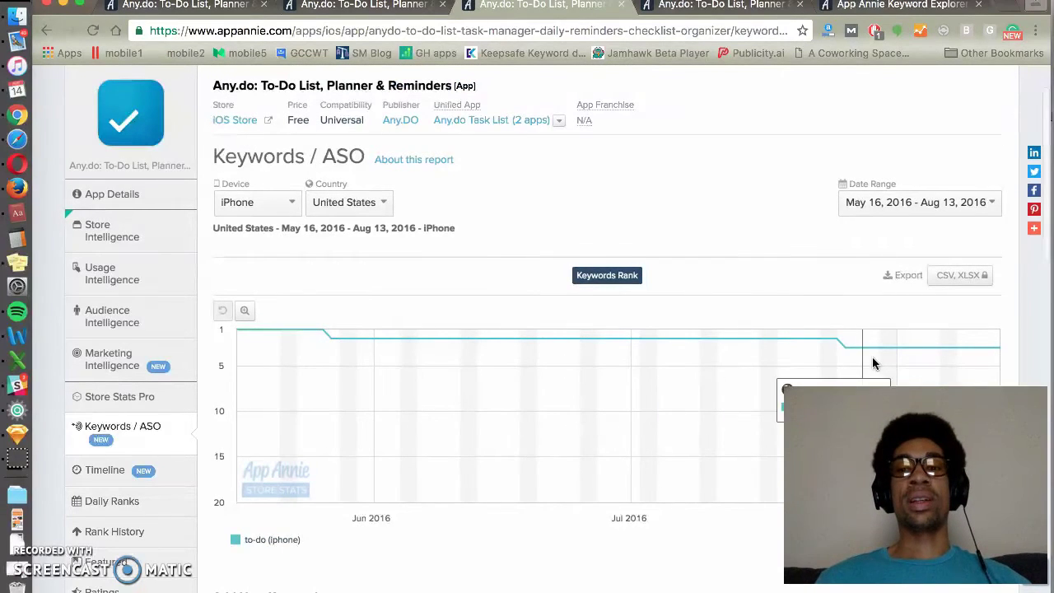
scroll(611, 202, down, 1)
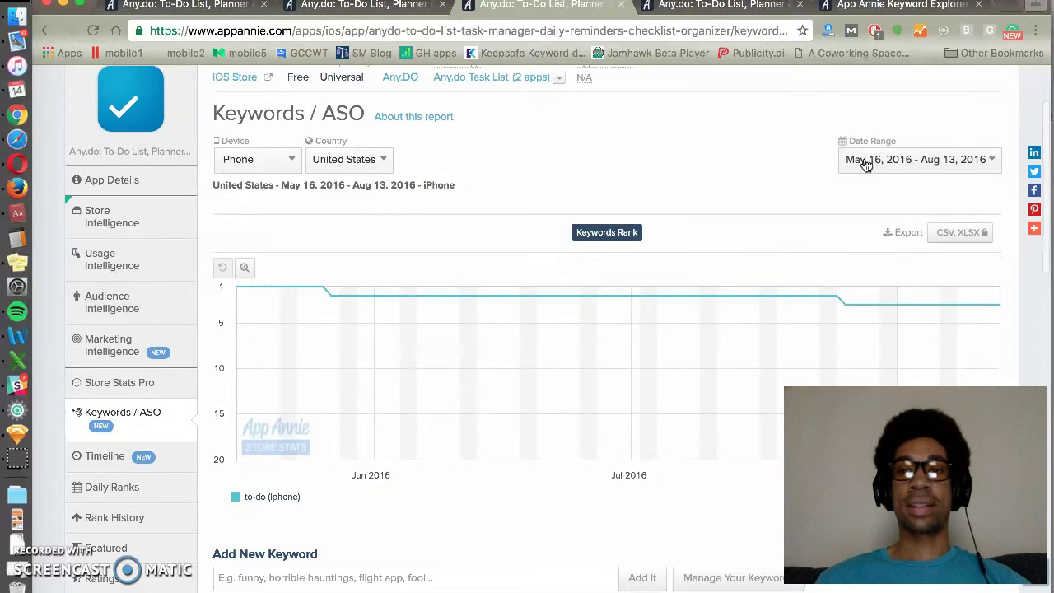
click(866, 161)
click(713, 156)
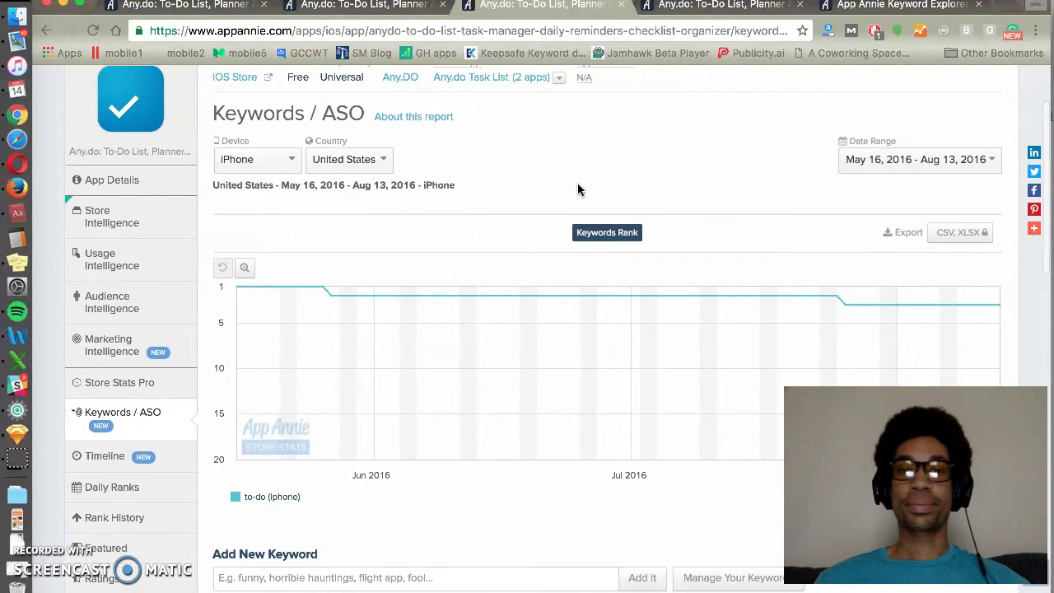
Add 'task list' as a tracked keyword and review its rank 8 (down 2) in chart and table.
scroll(577, 229, up, 2)
scroll(449, 271, down, 9)
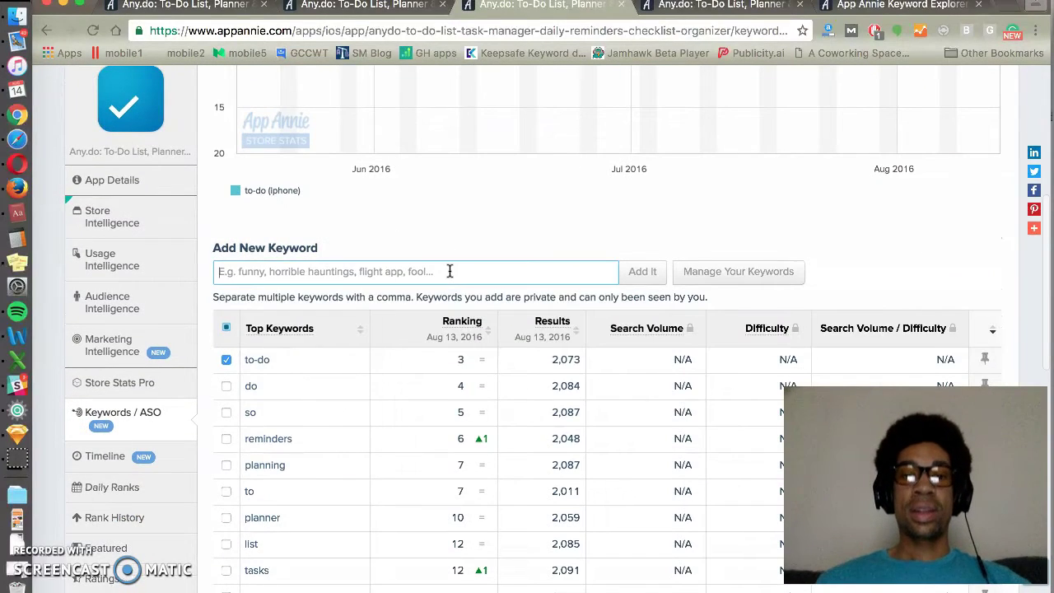
click(450, 271)
text(task list)
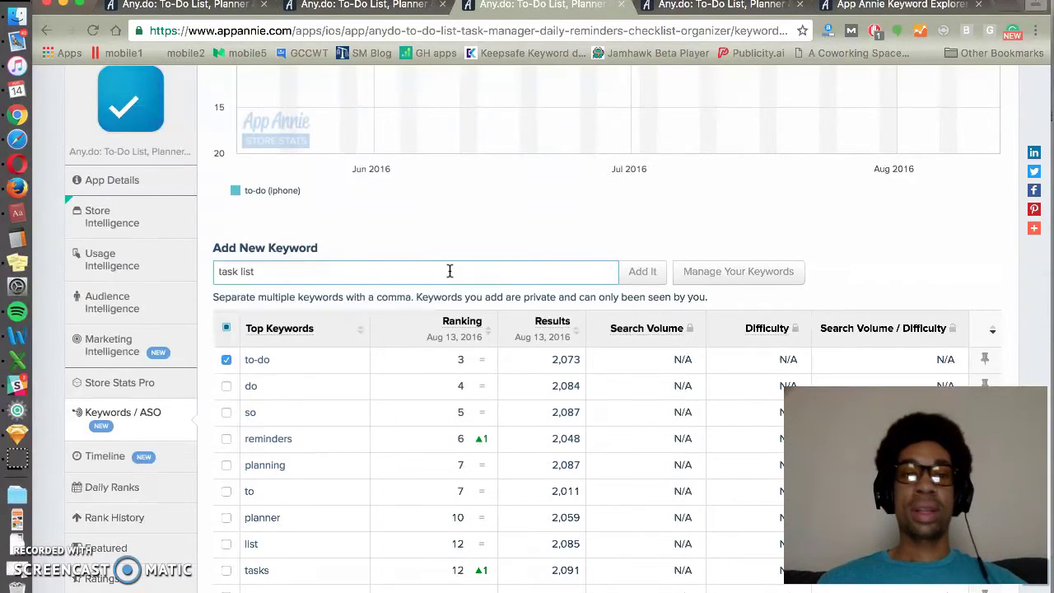
key(Return)
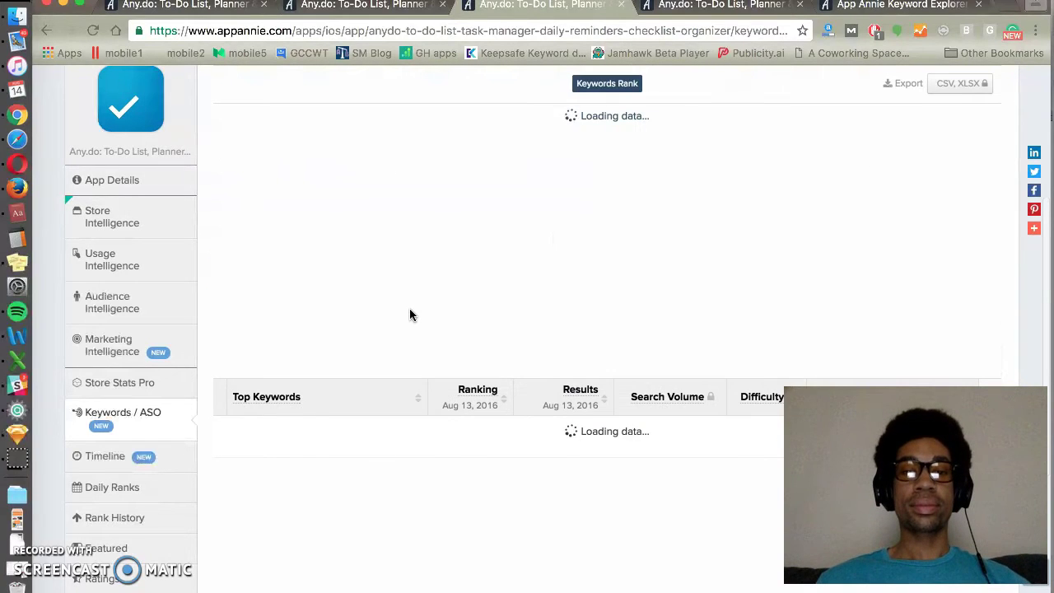
scroll(410, 315, down, 3)
scroll(424, 334, up, 5)
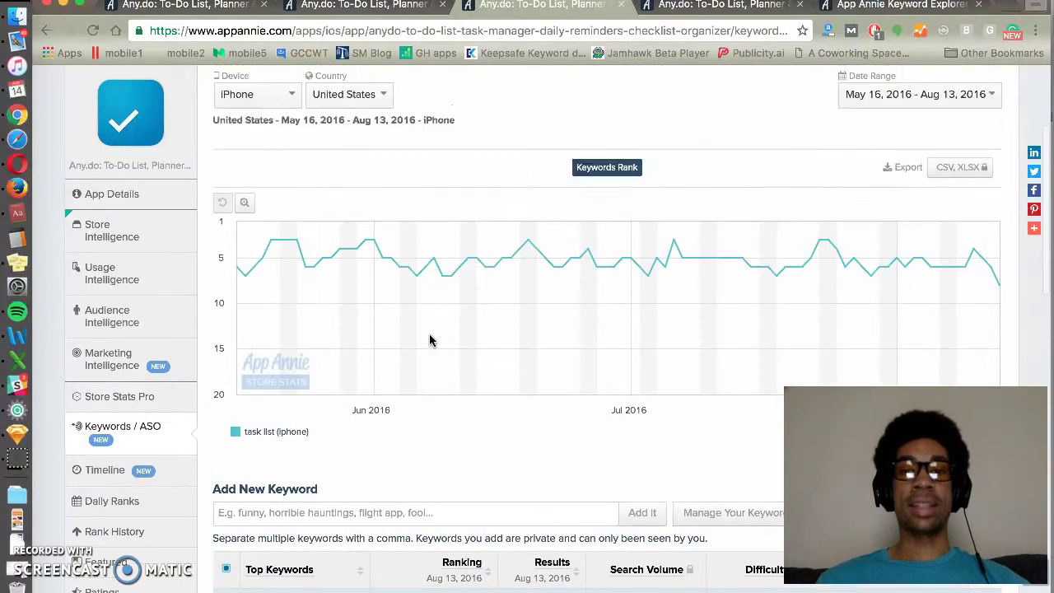
scroll(840, 269, down, 3)
scroll(546, 458, up, 1)
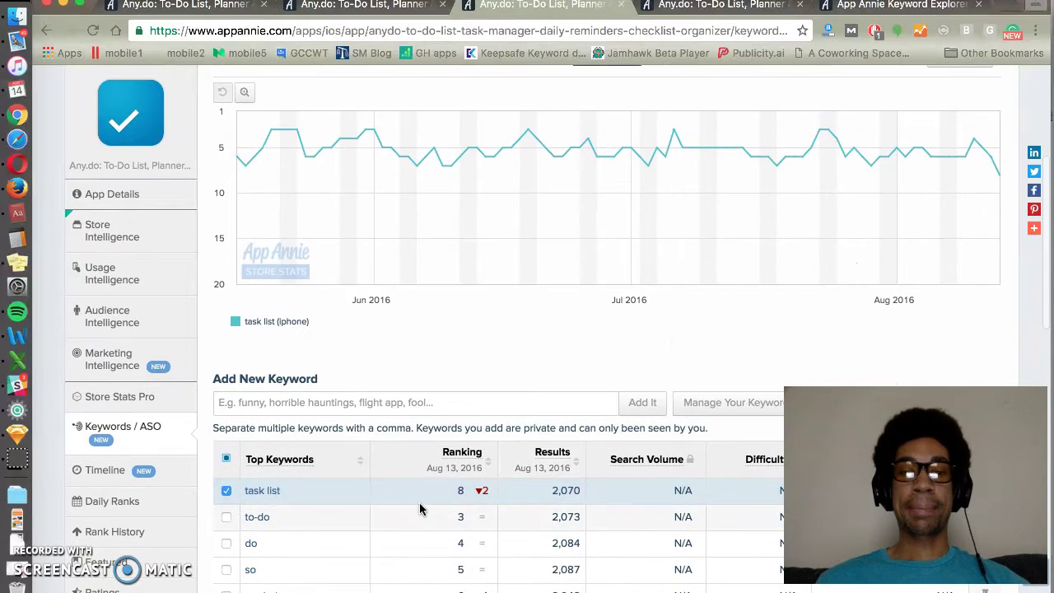
scroll(643, 407, up, 2)
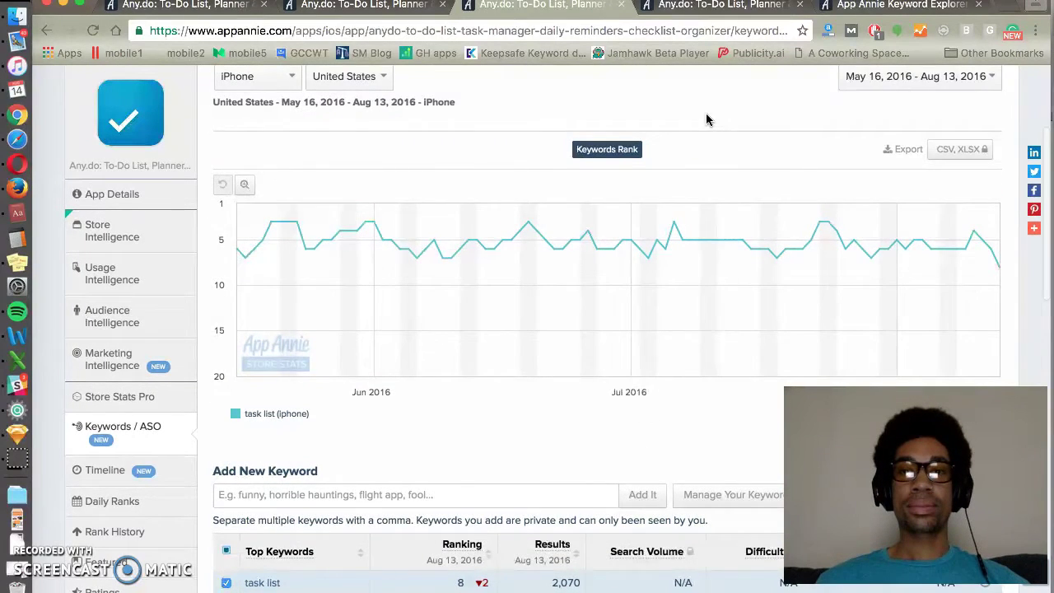
scroll(717, 111, up, 2)
Show Any.do's reviews with 200 rows per page.
click(711, 8)
scroll(661, 225, down, 10)
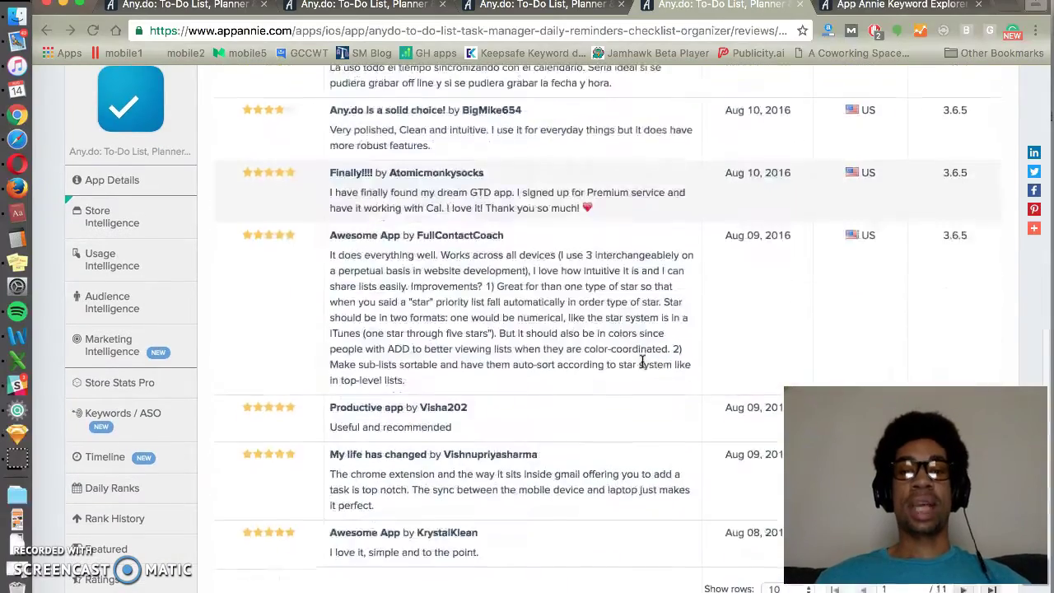
scroll(642, 363, down, 2)
scroll(643, 363, up, 8)
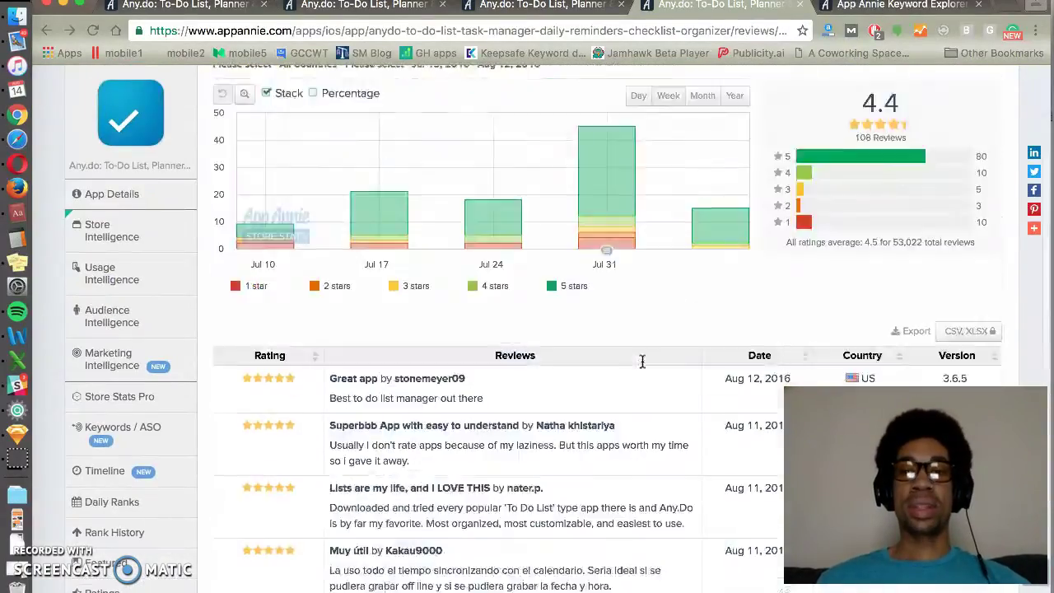
scroll(642, 362, down, 8)
click(773, 429)
click(774, 459)
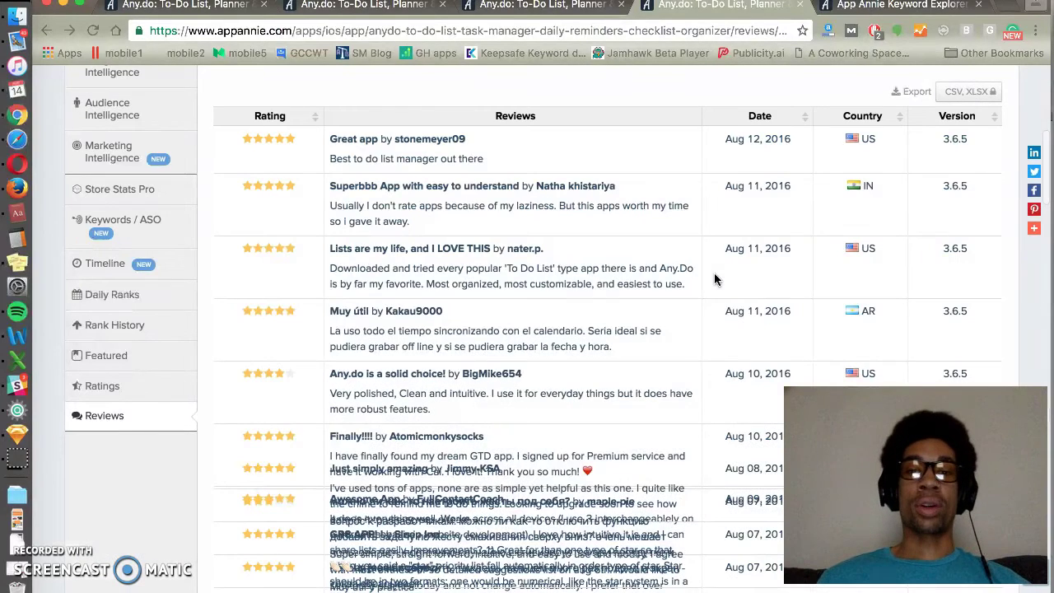
Check the reviews date range calendar without changing it, then browse the reviews.
scroll(714, 280, up, 6)
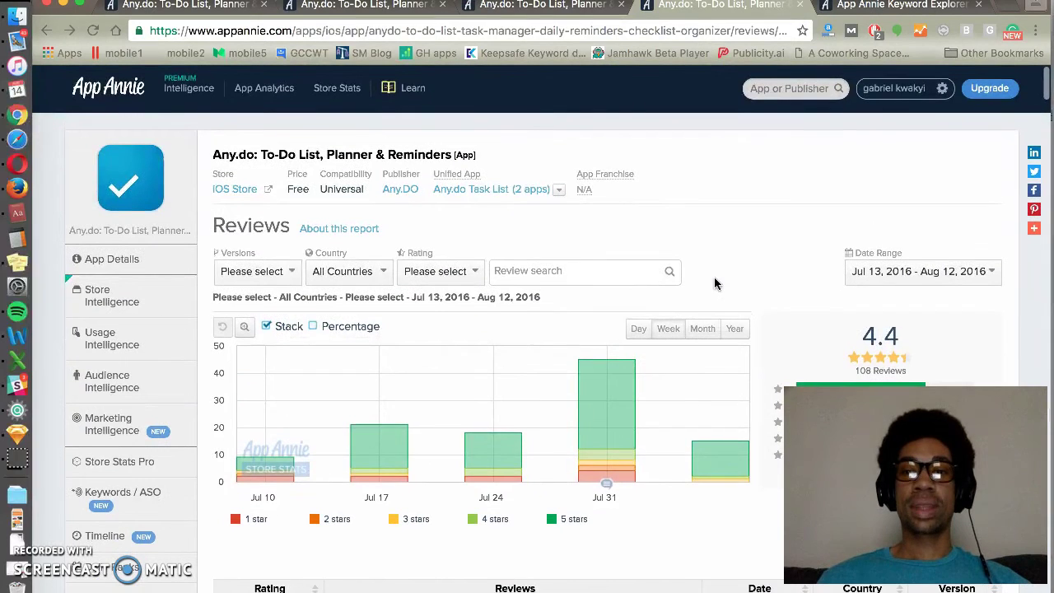
click(929, 276)
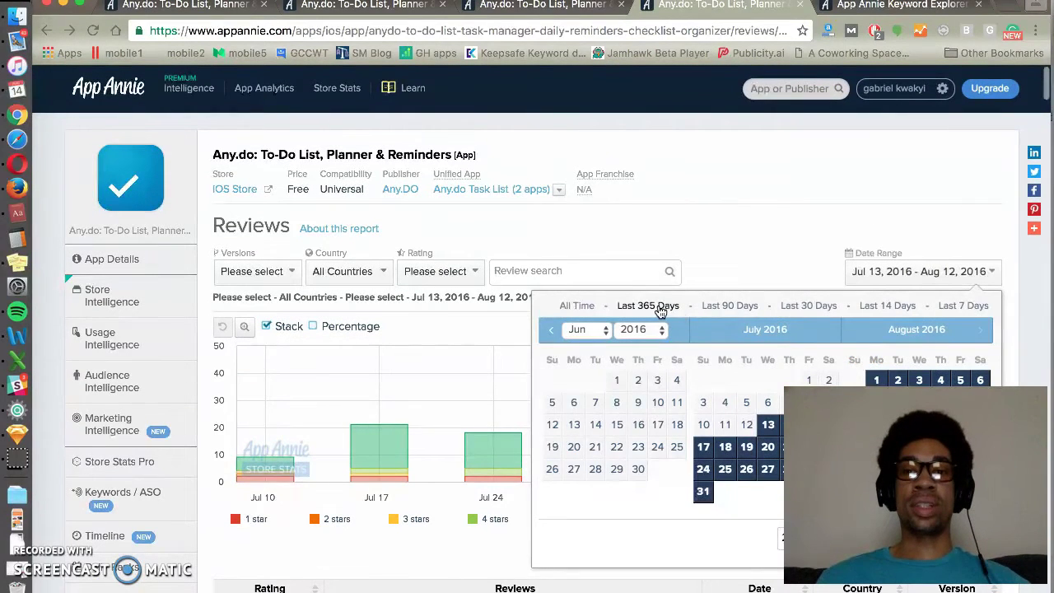
click(759, 239)
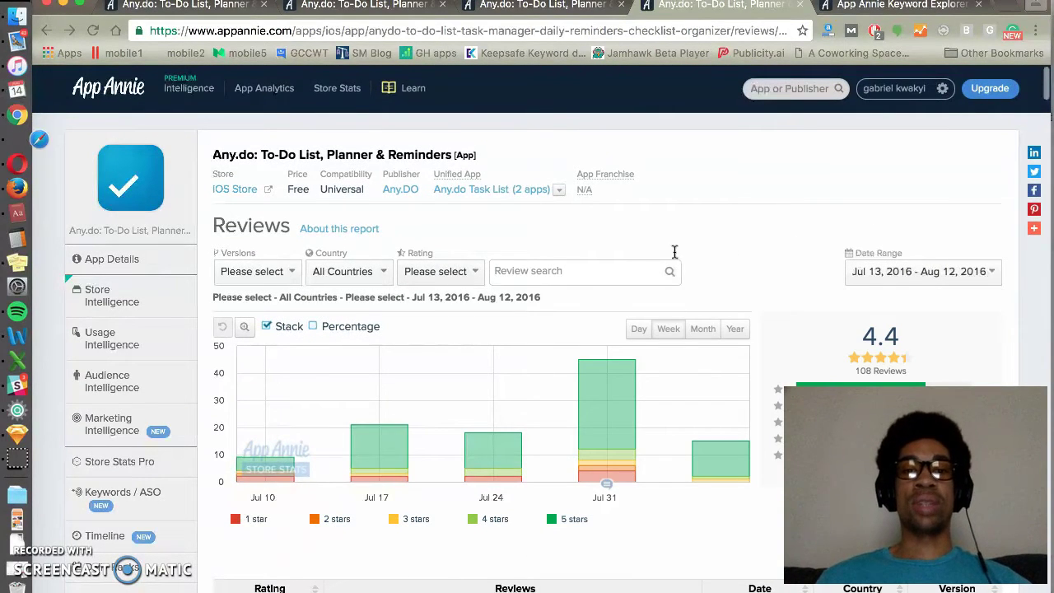
scroll(707, 239, down, 5)
scroll(706, 239, down, 15)
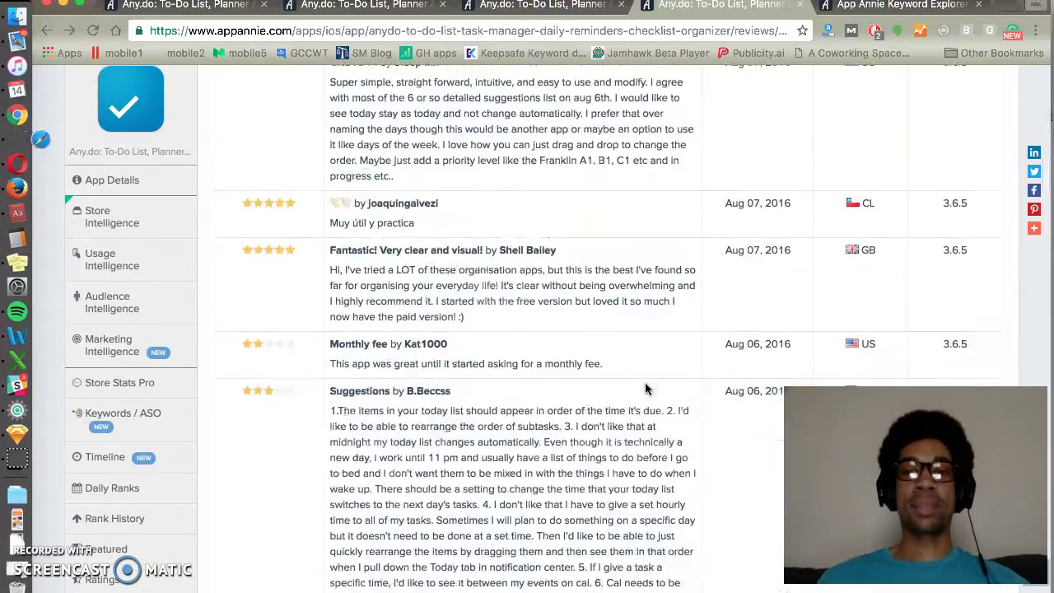
scroll(646, 389, down, 15)
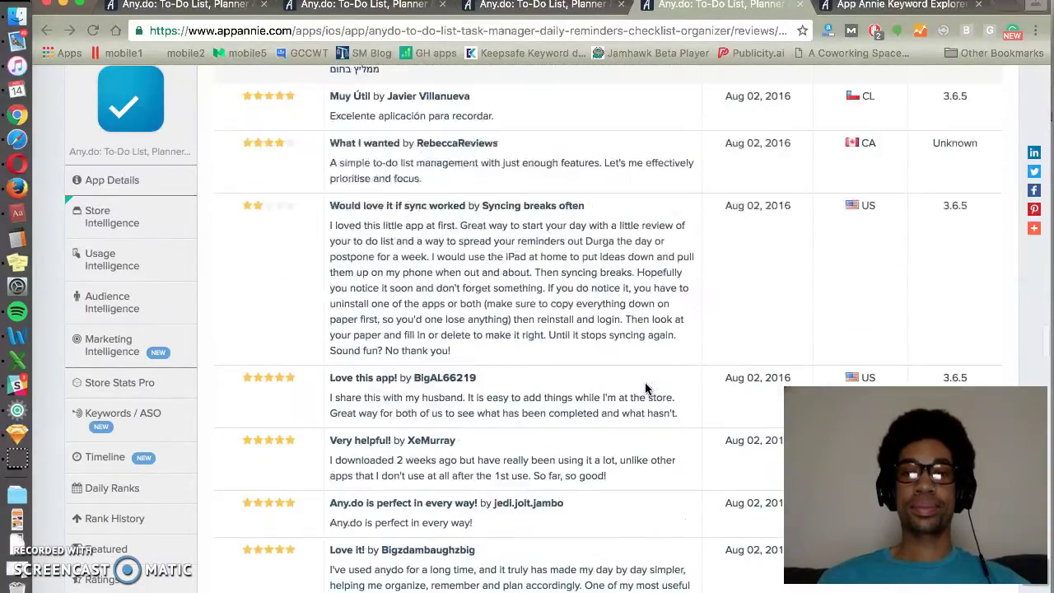
key(Home)
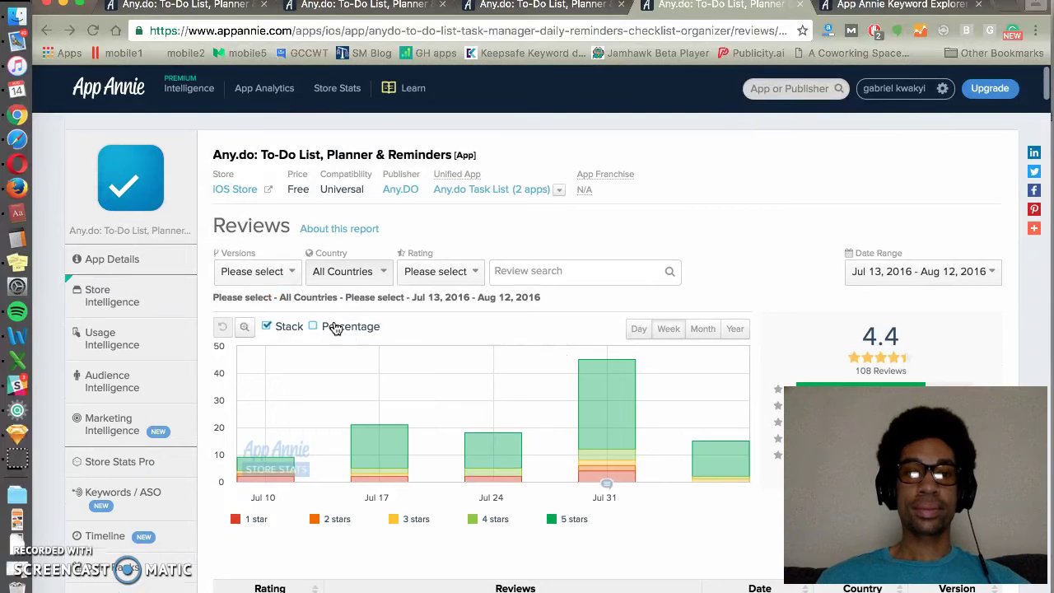
Check the reviews country list without choosing one, then go to the Keyword Explorer tab.
click(383, 272)
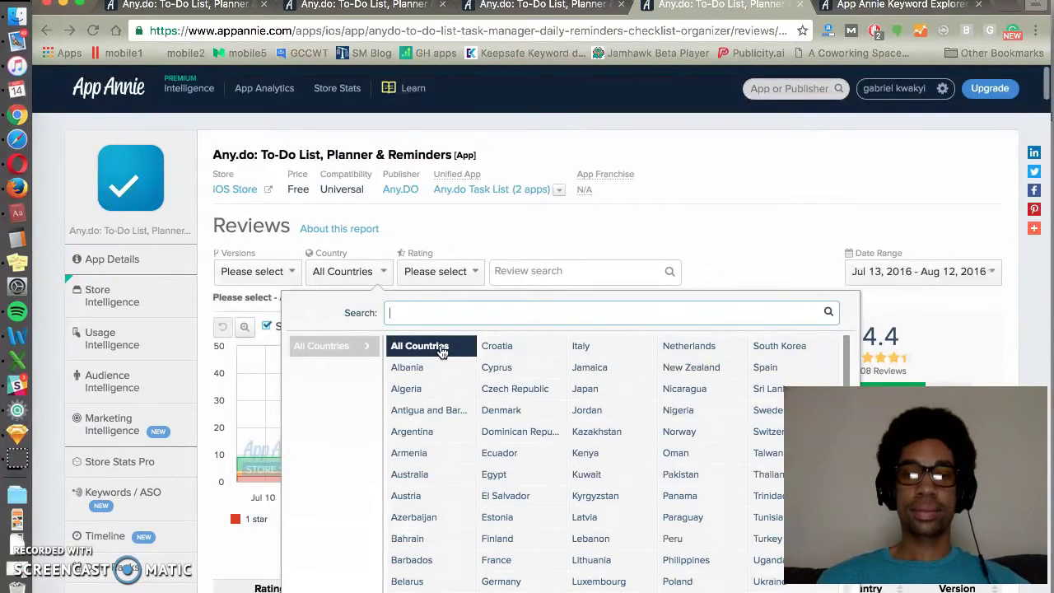
click(712, 213)
key(ctrl+Tab)
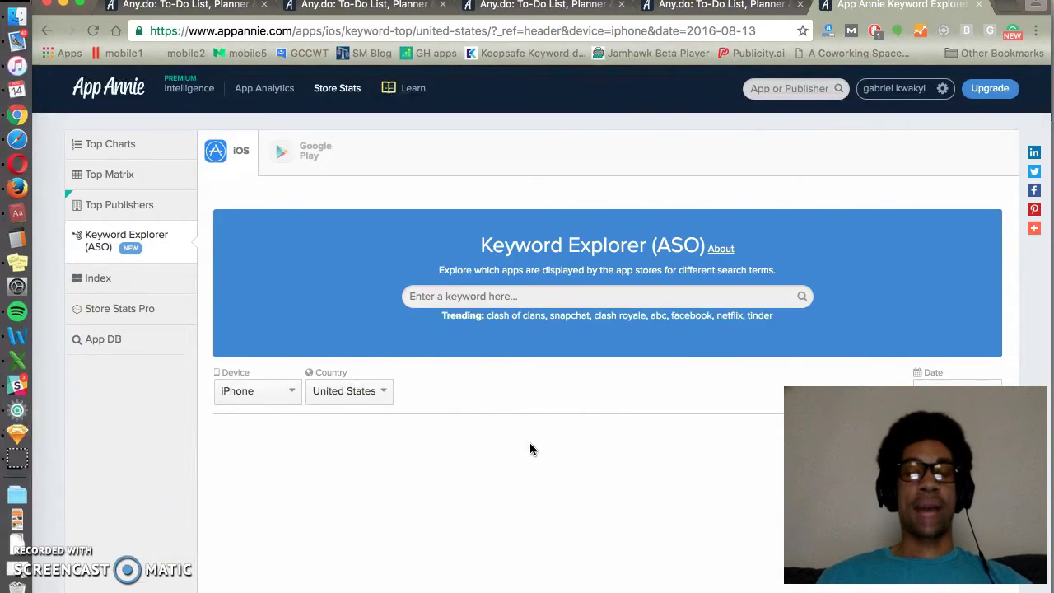
Search Keyword Explorer for 'task list' and scan the 2070 US iPhone results, Any.do eighth.
click(498, 298)
text(task lis)
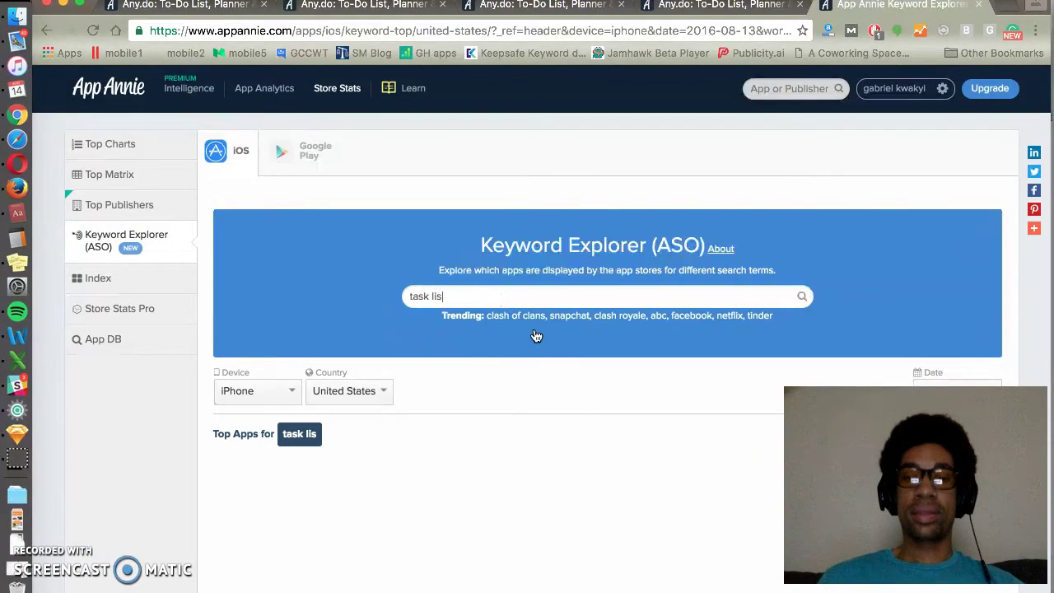
text(t)
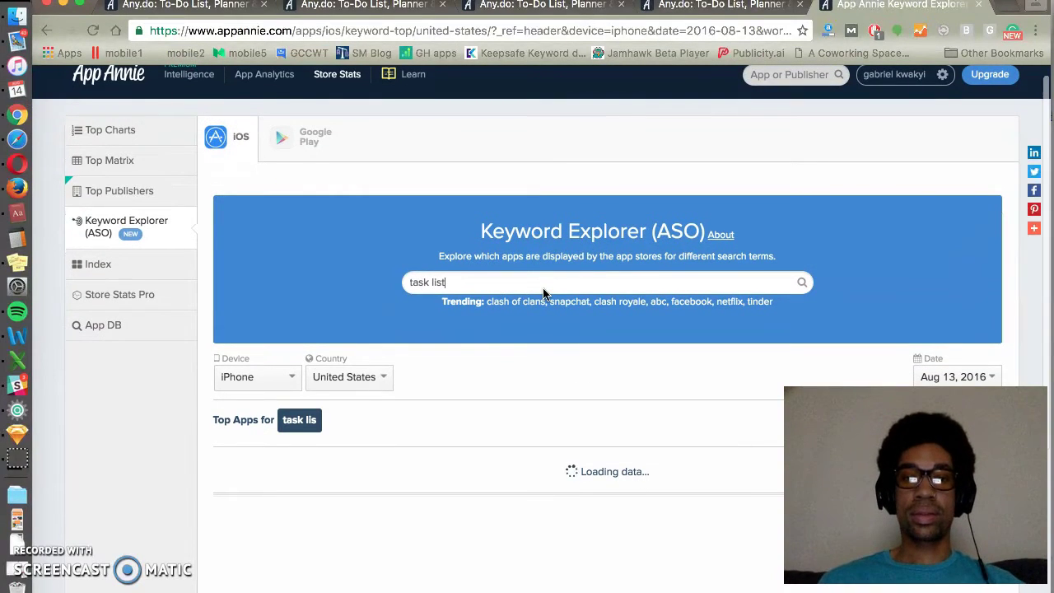
scroll(578, 362, down, 3)
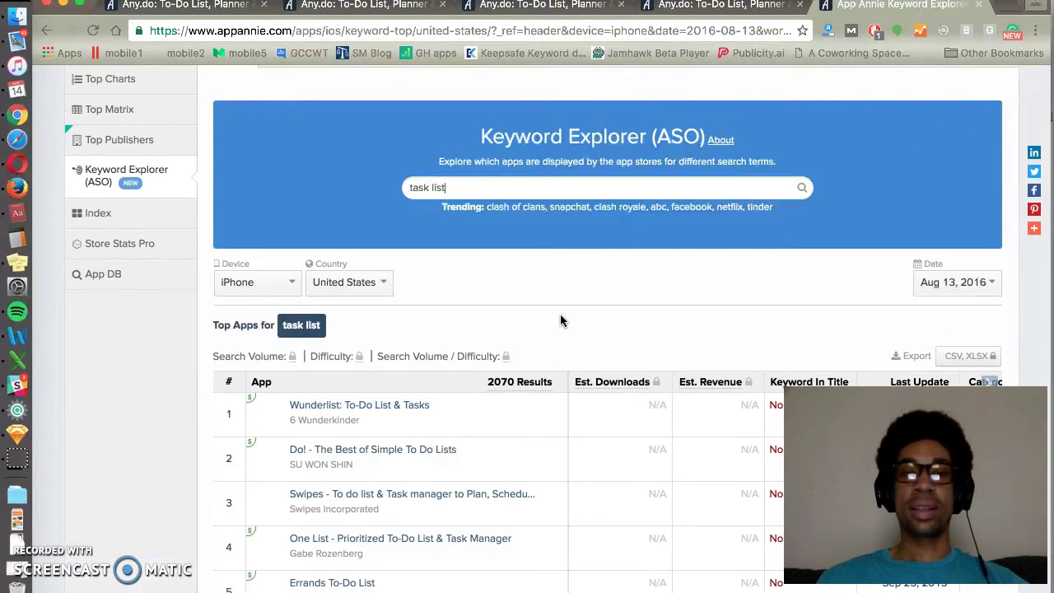
scroll(560, 320, down, 4)
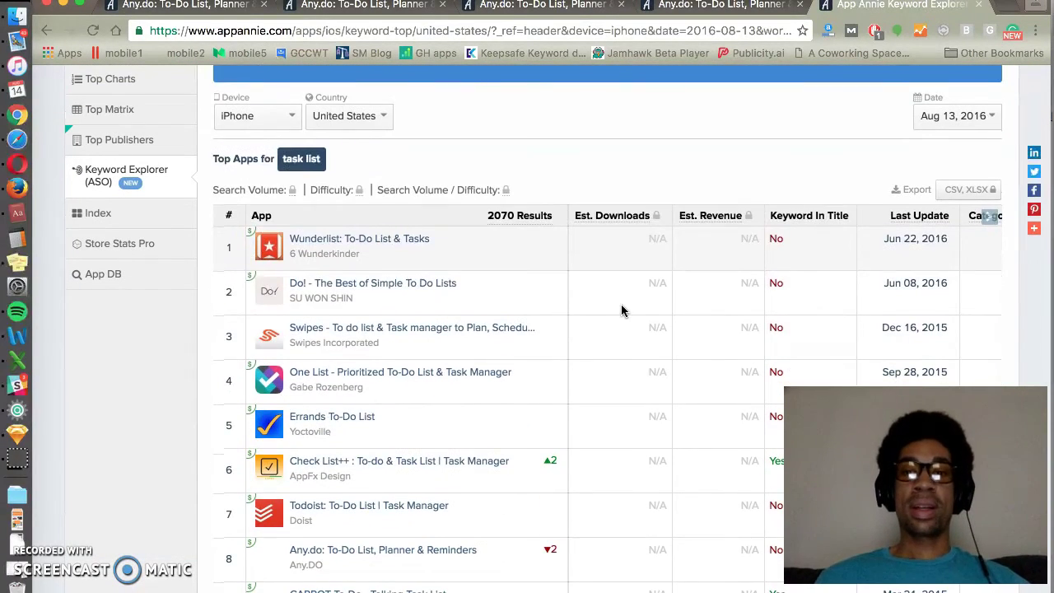
scroll(713, 273, right, 3)
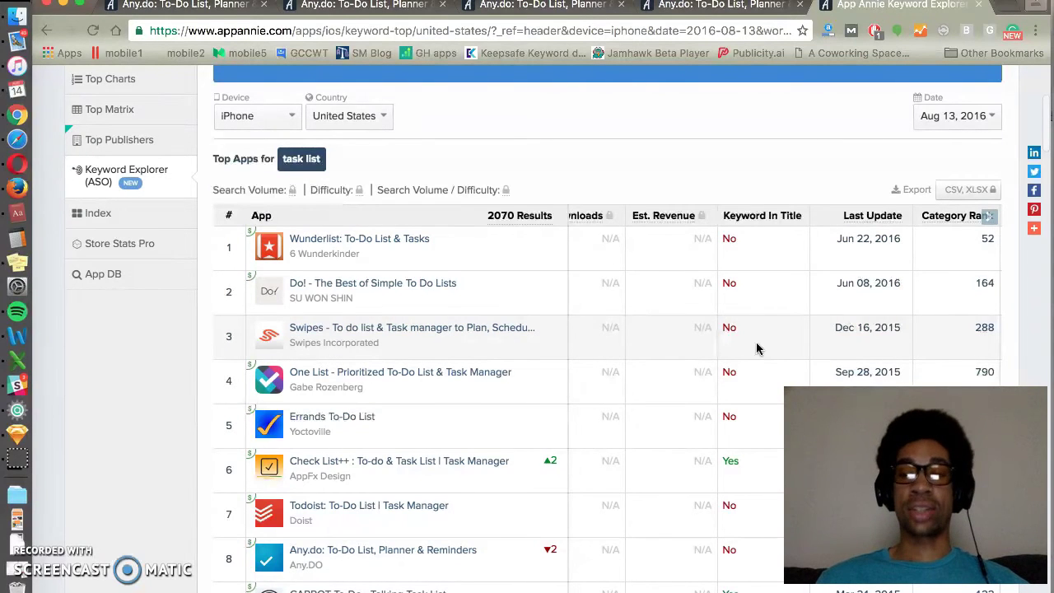
scroll(753, 241, right, 5)
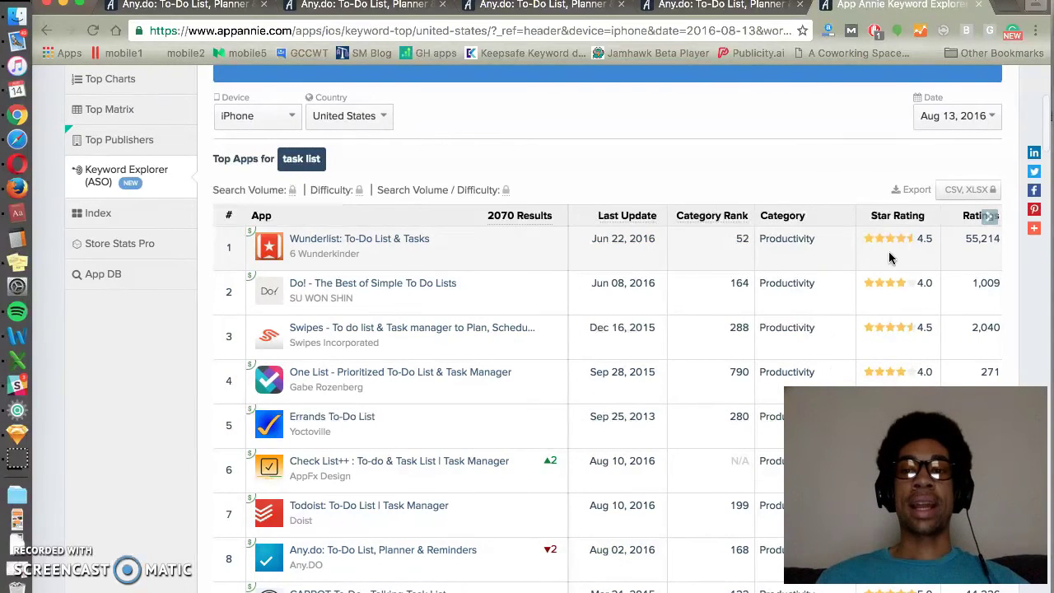
scroll(893, 297, down, 2)
scroll(864, 243, up, 2)
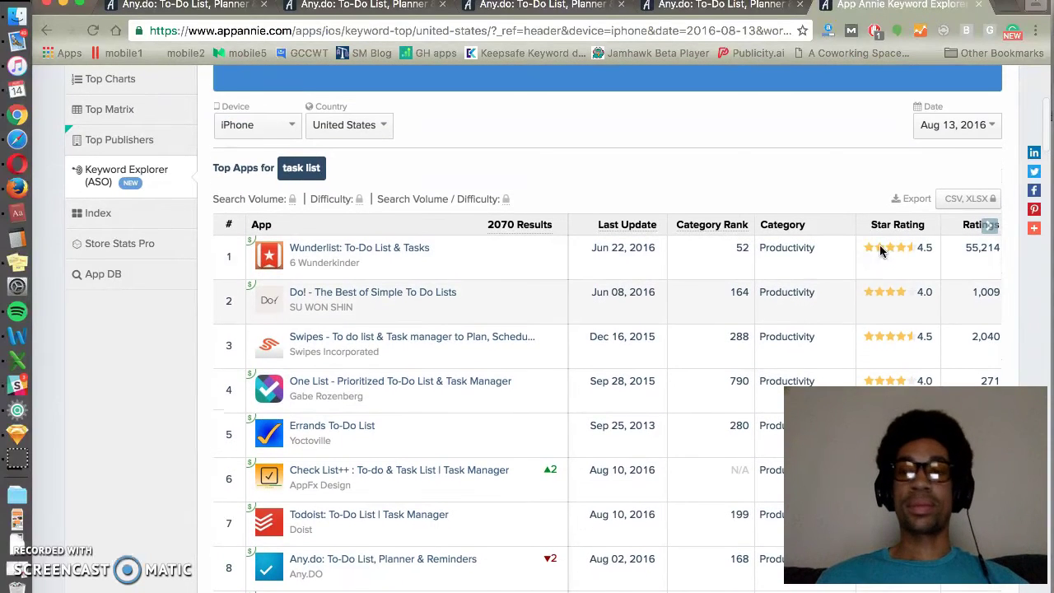
scroll(890, 266, up, 5)
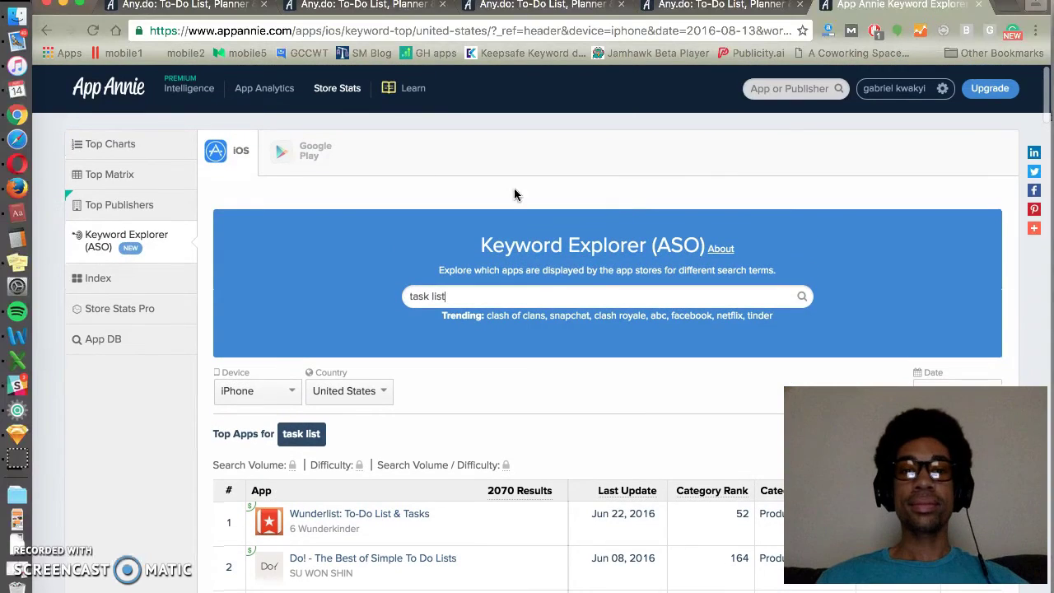
key(Return)
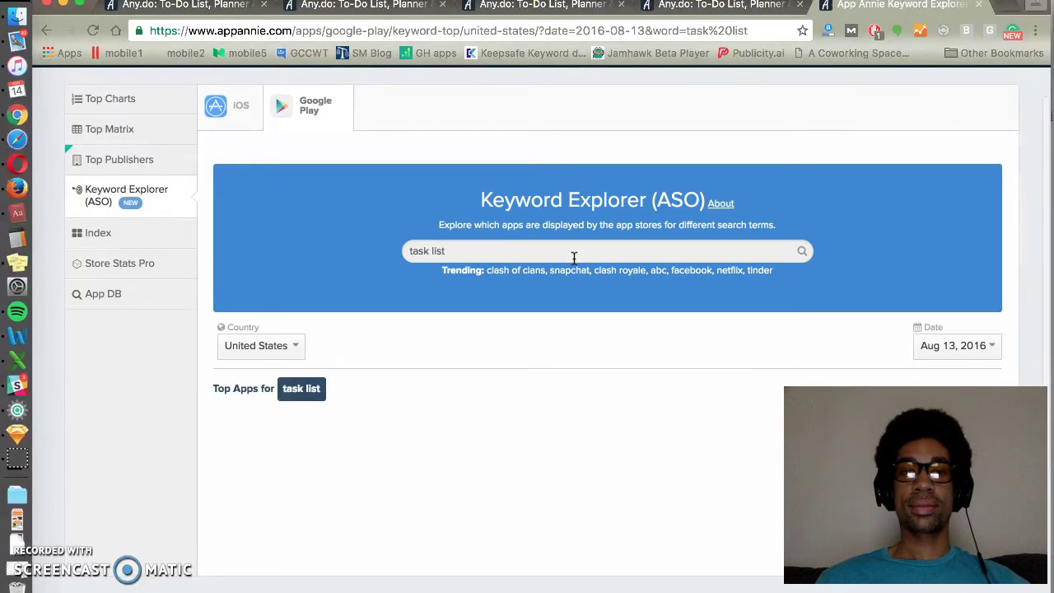
Browse the 249 Google Play results for 'task list', led by Todoist with Any.do second.
scroll(571, 259, down, 3)
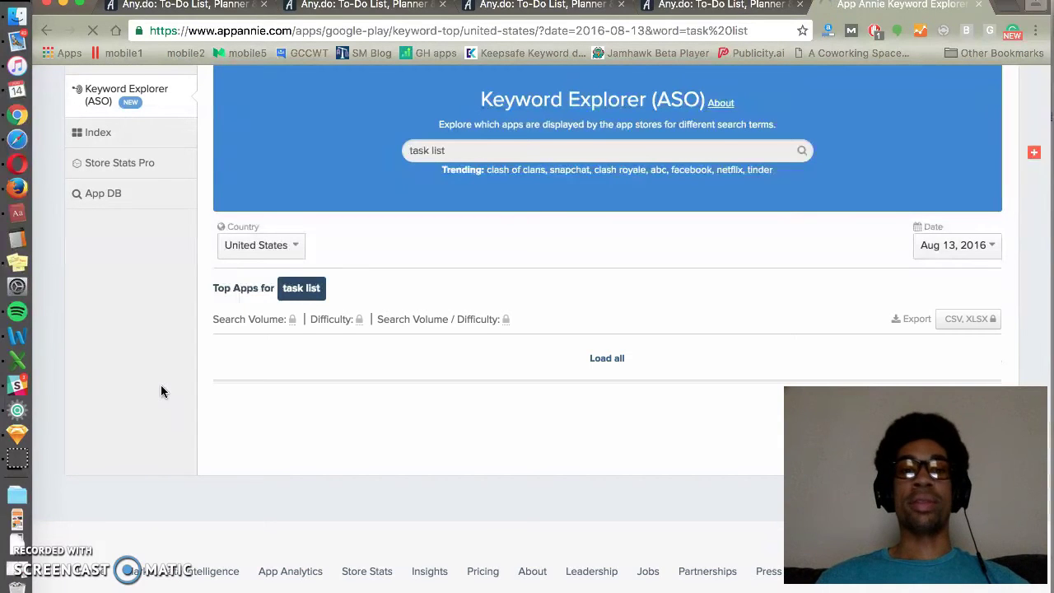
scroll(161, 392, down, 1)
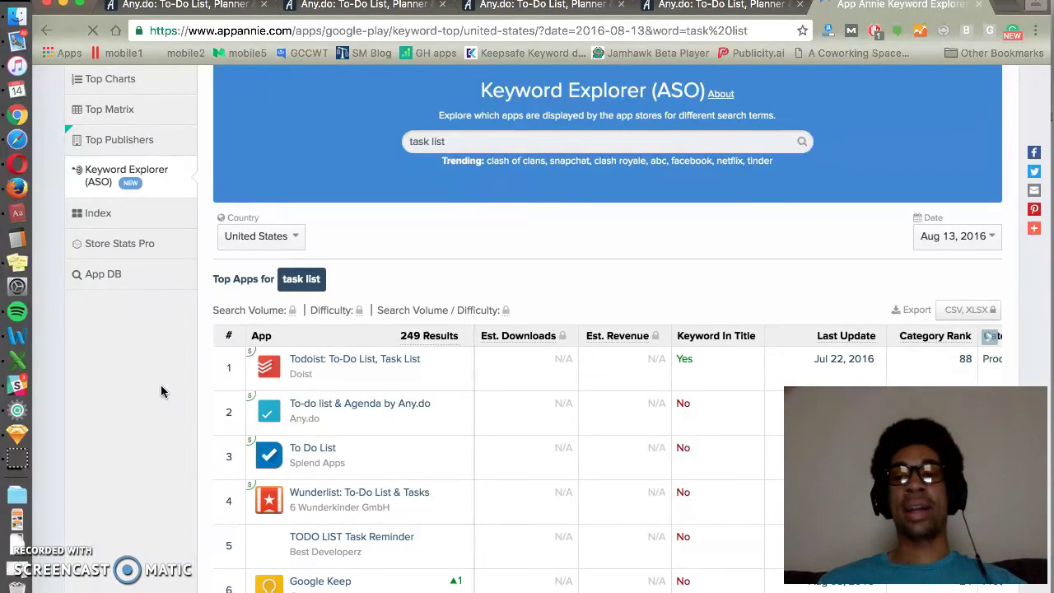
scroll(164, 404, up, 2)
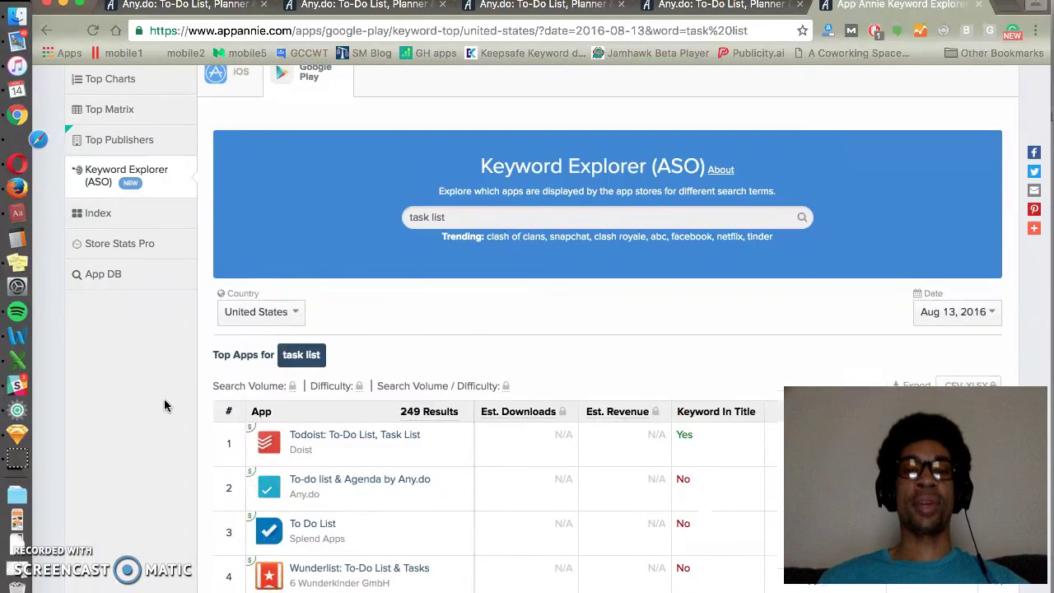
scroll(272, 277, down, 2)
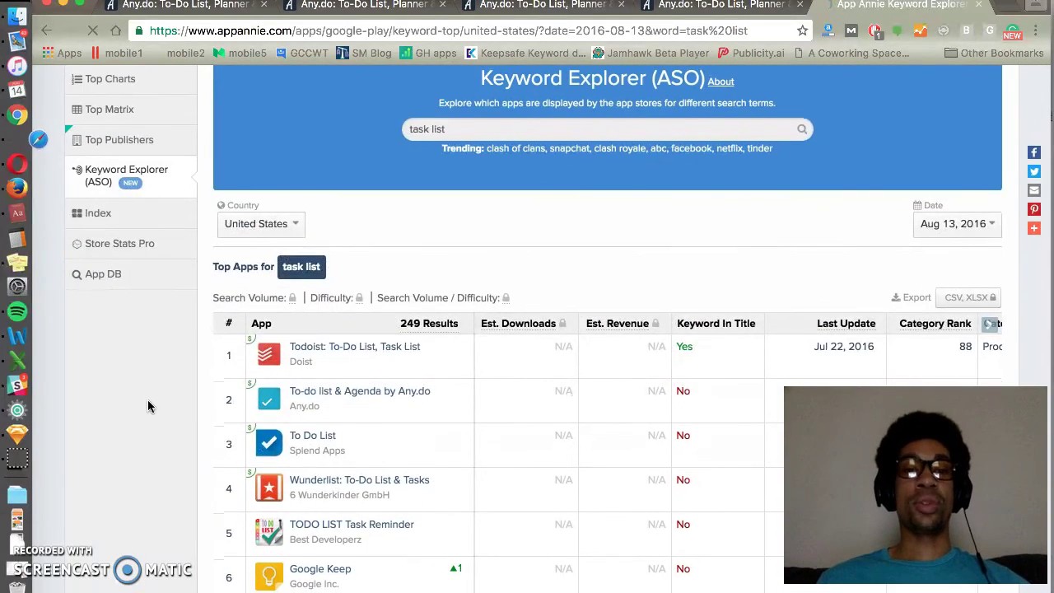
scroll(148, 399, down, 1)
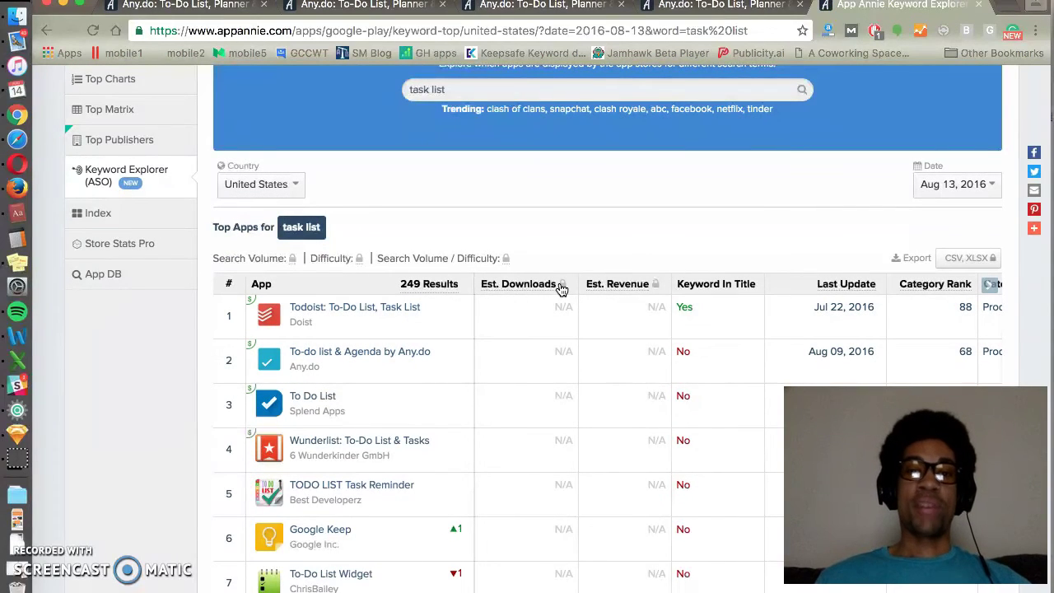